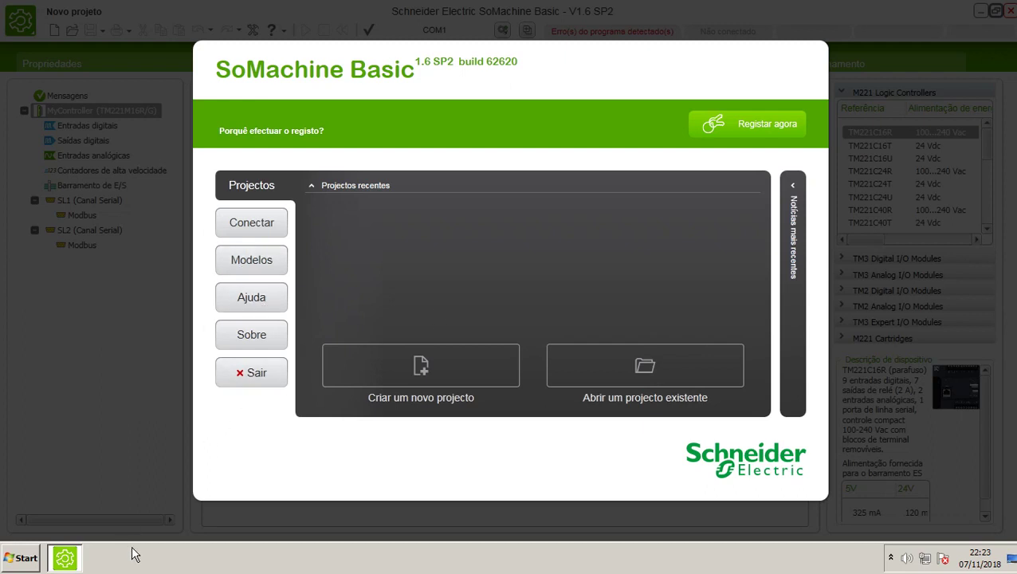
left_click(67, 561)
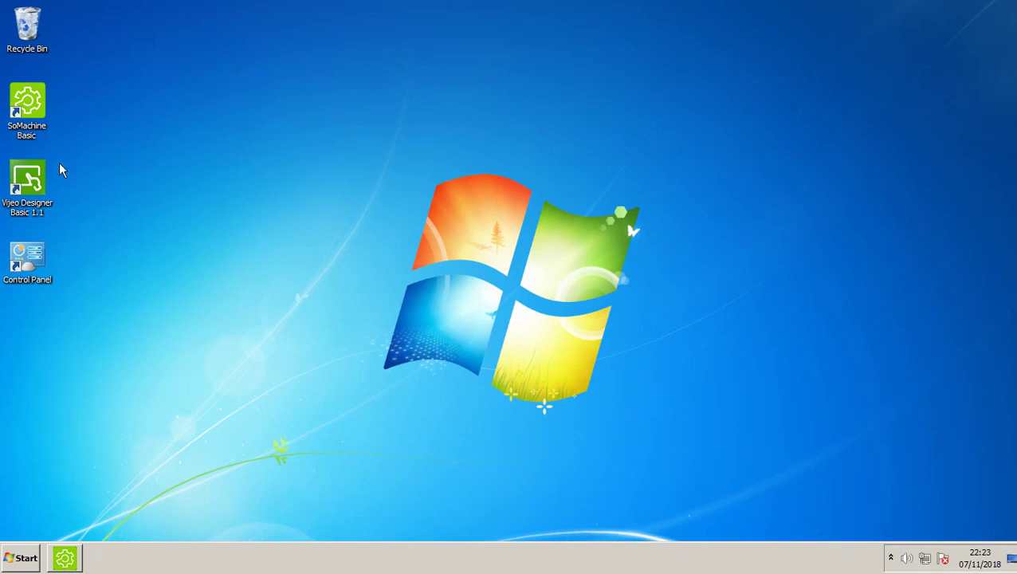
left_click(24, 183)
left_click(98, 190)
left_click(37, 111)
left_click(115, 198)
mouse_move(69, 558)
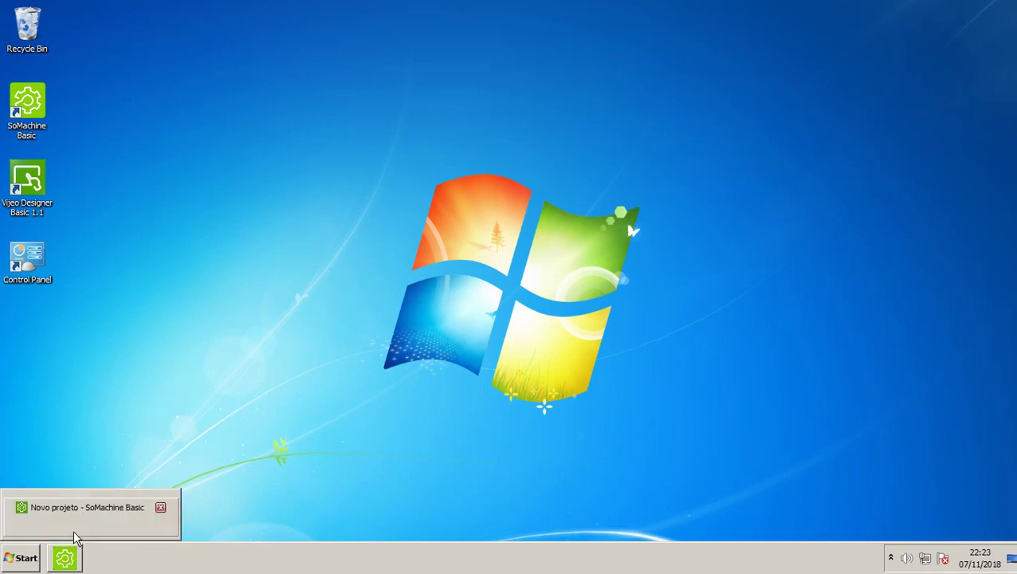
left_click(67, 558)
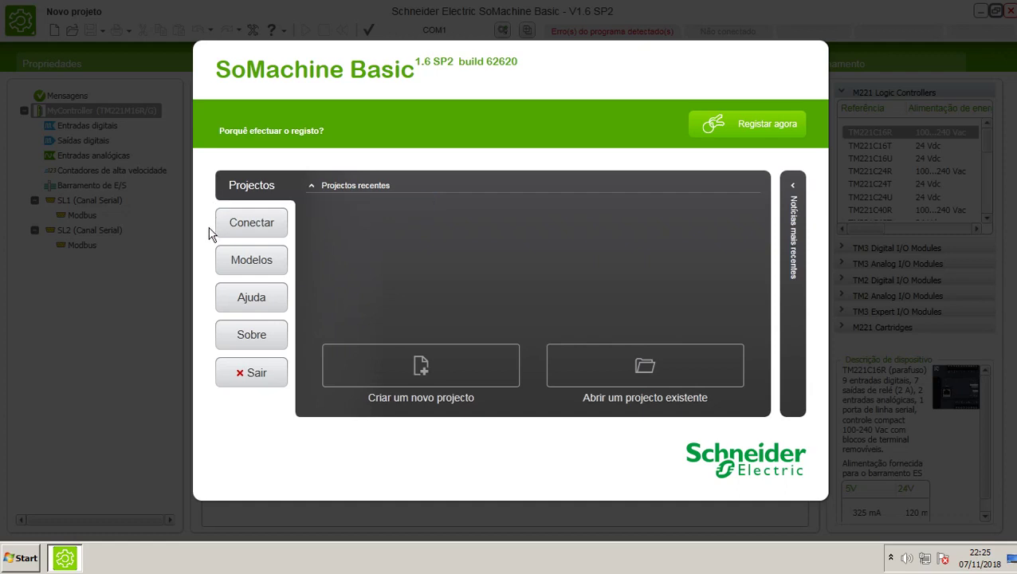
Step: Create a new project and place a normally open contact and an output coil on Rung0 of the program
left_click(350, 385)
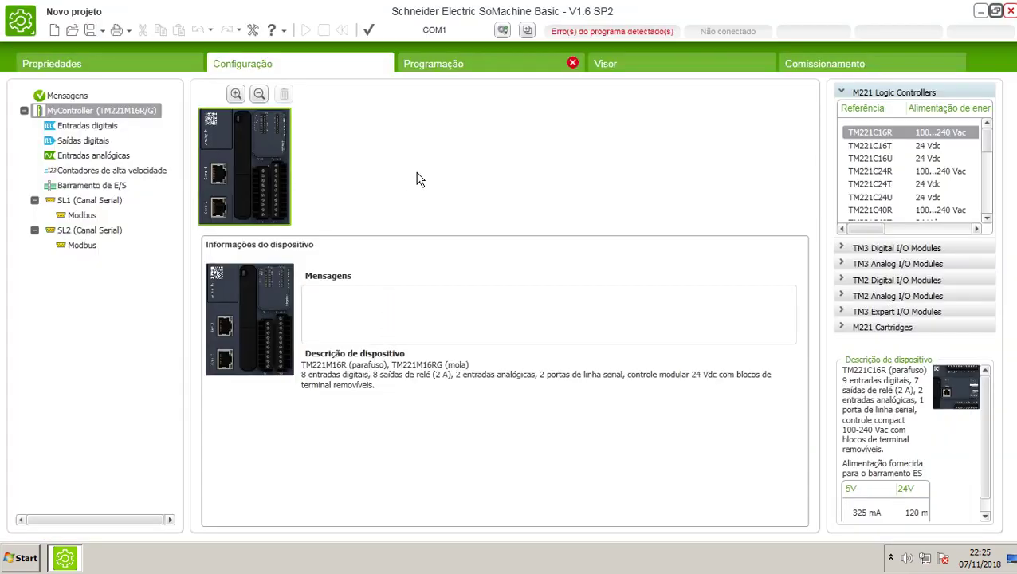
left_click(451, 64)
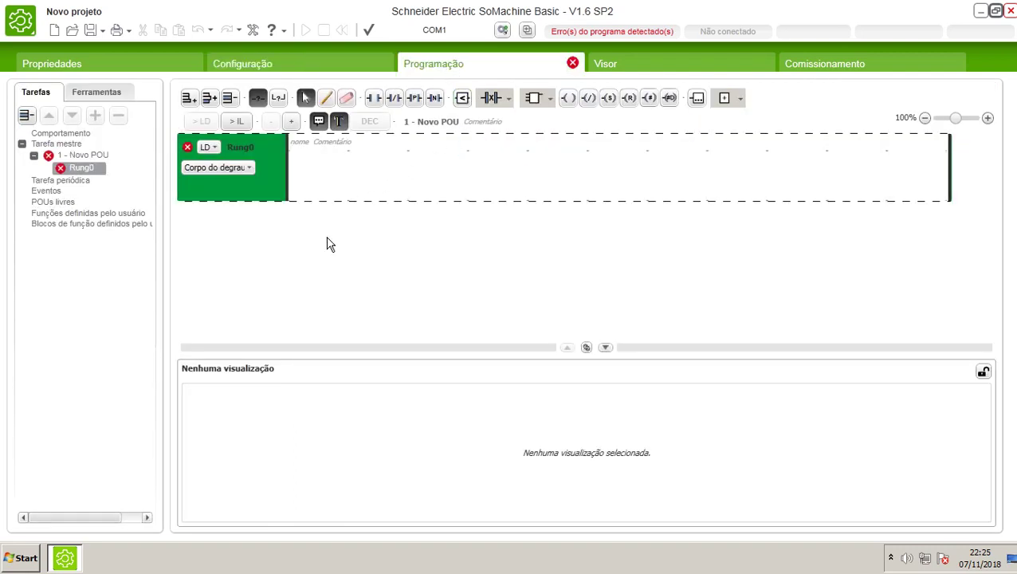
left_click(374, 98)
left_click(318, 177)
left_click(575, 101)
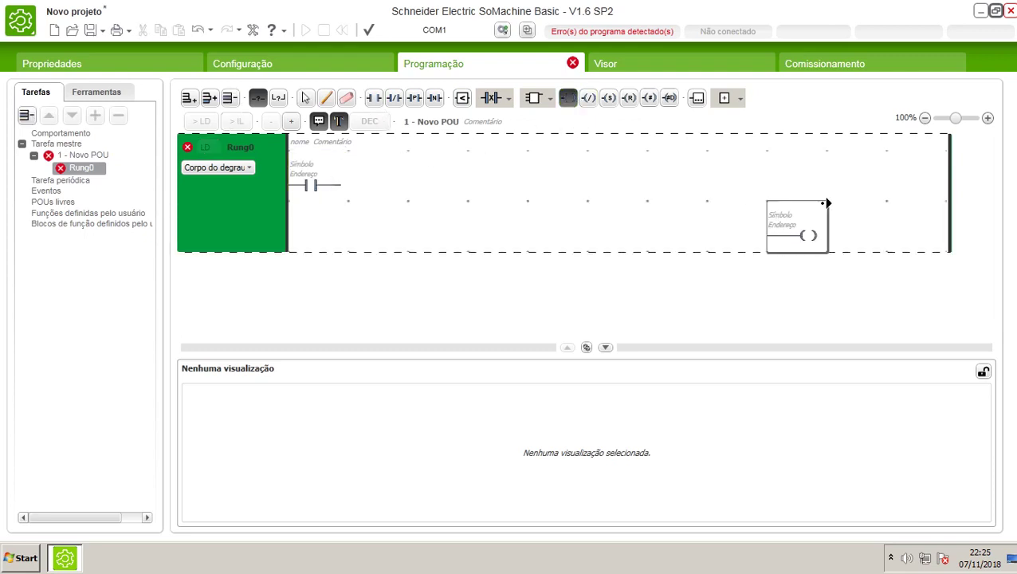
left_click(819, 171)
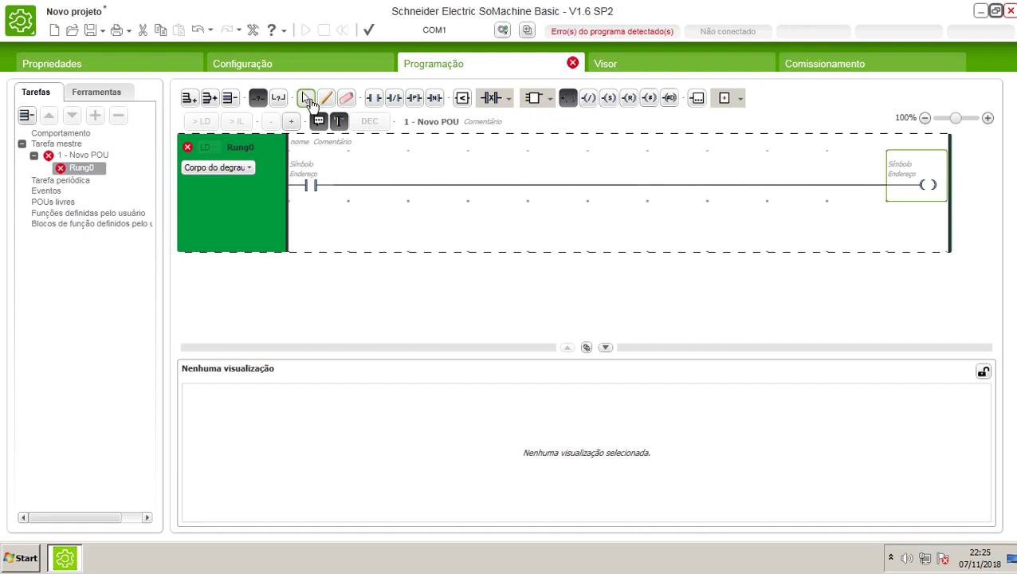
Step: Assign the address %M0 to the contact on Rung0
left_click(306, 98)
left_click(310, 182)
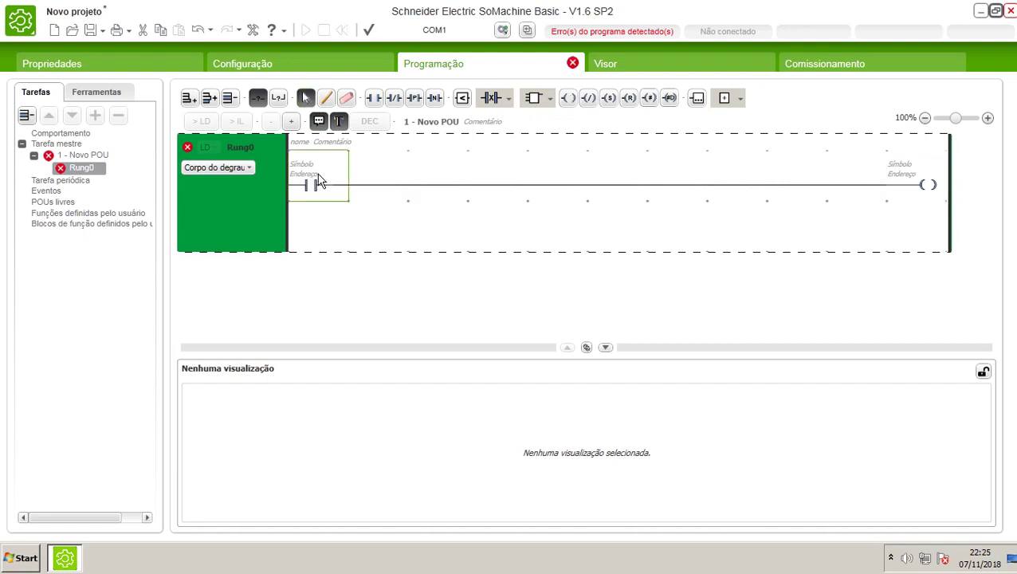
double_click(317, 188)
type("M0")
key("Return")
Step: Assign the address %M1 to the output coil on Rung0
left_click(915, 182)
left_click(916, 182)
type("M1")
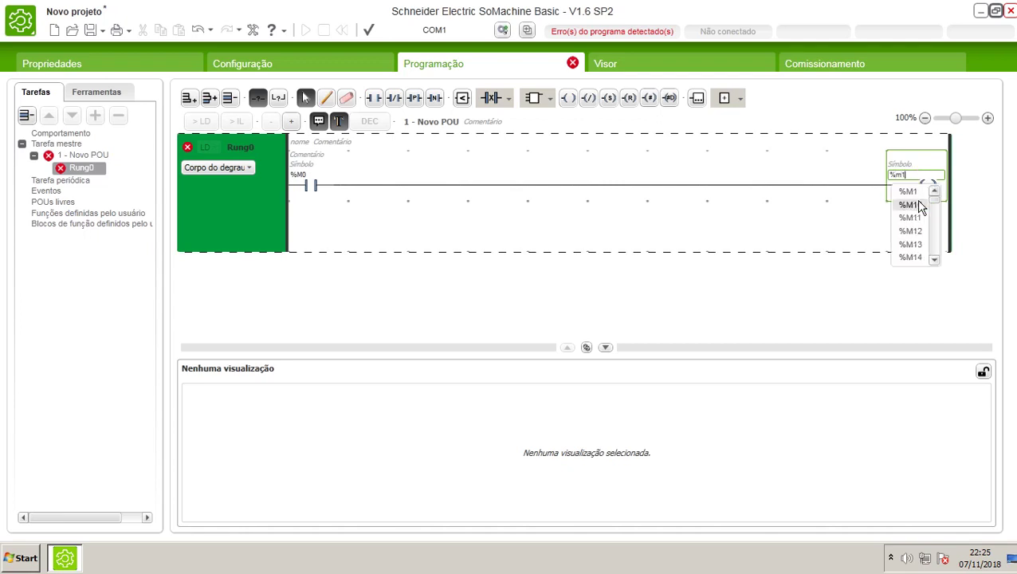
key("Return")
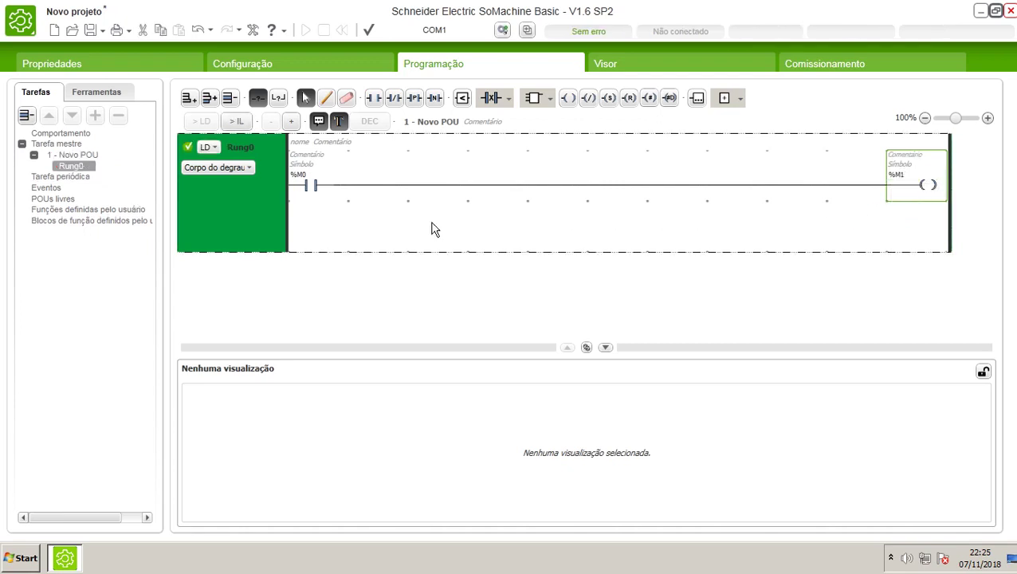
left_click(309, 190)
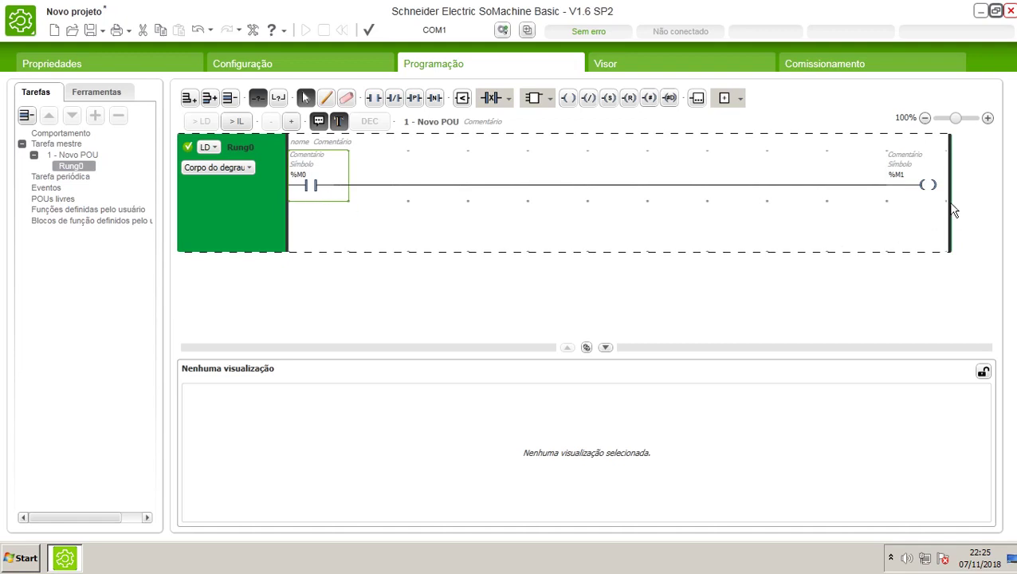
left_click(930, 187)
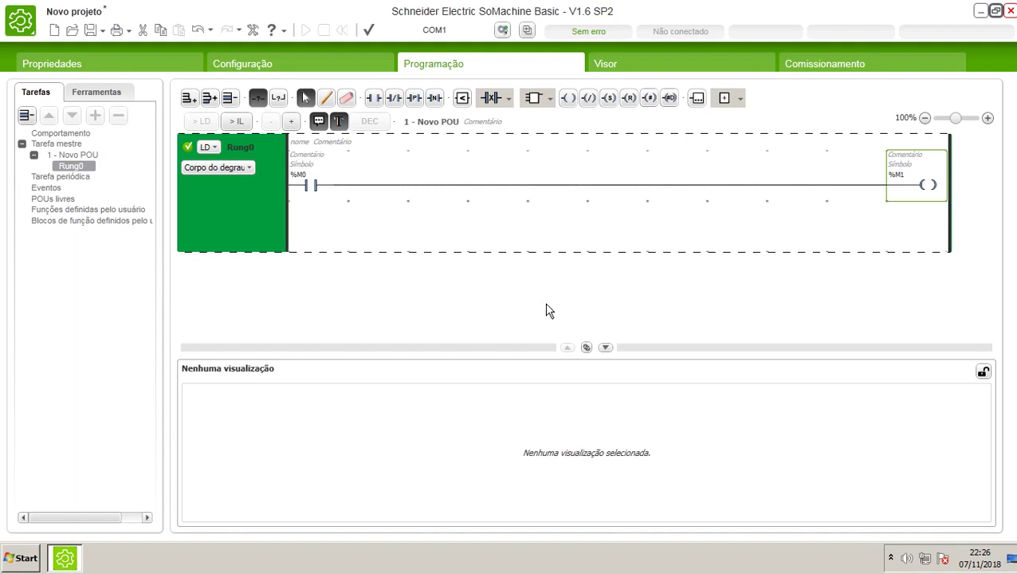
Step: Start the M221 simulator with firewall access on private networks and run the simulated controller
left_click(823, 70)
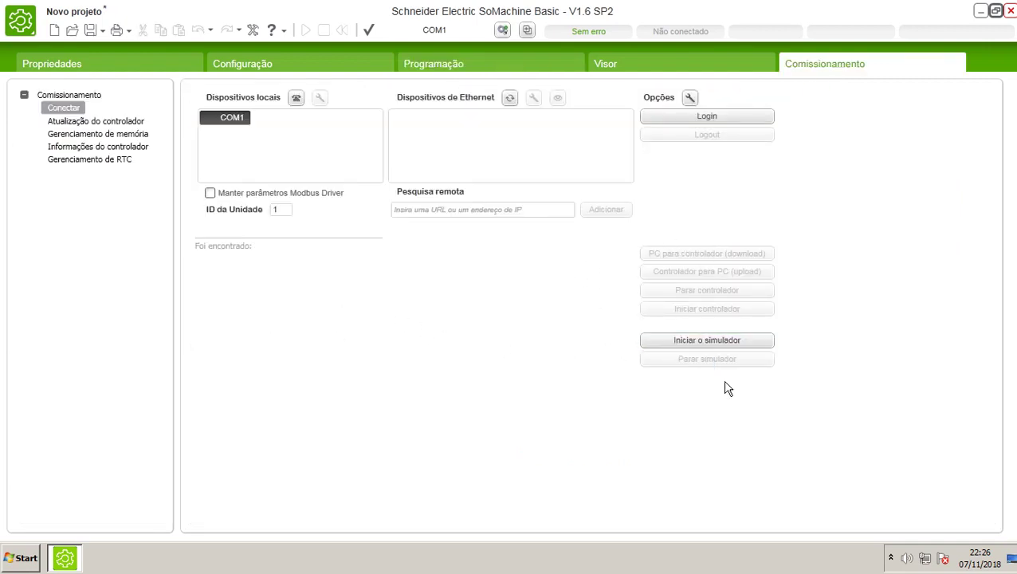
left_click(706, 342)
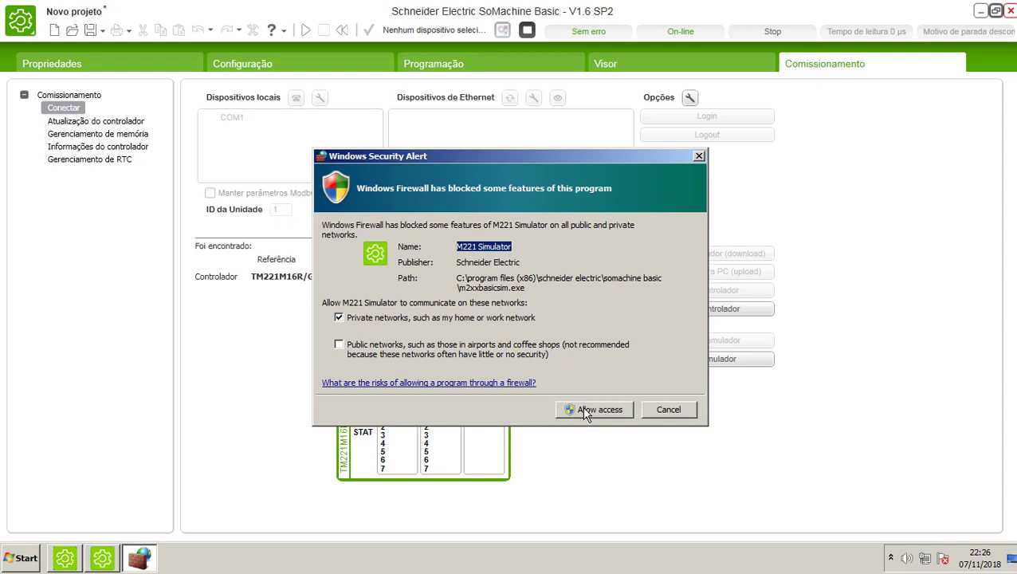
left_click(581, 406)
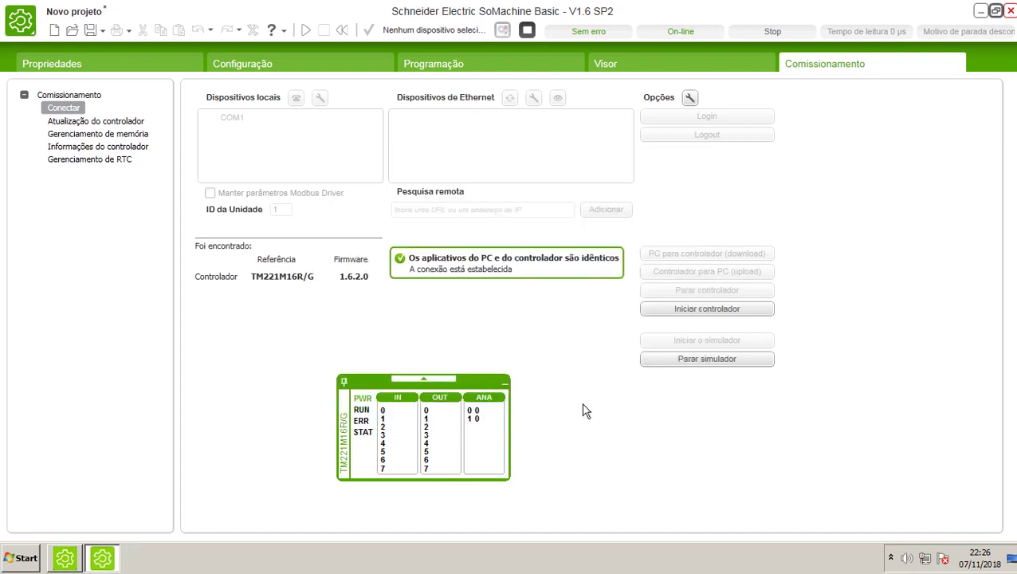
left_click(675, 313)
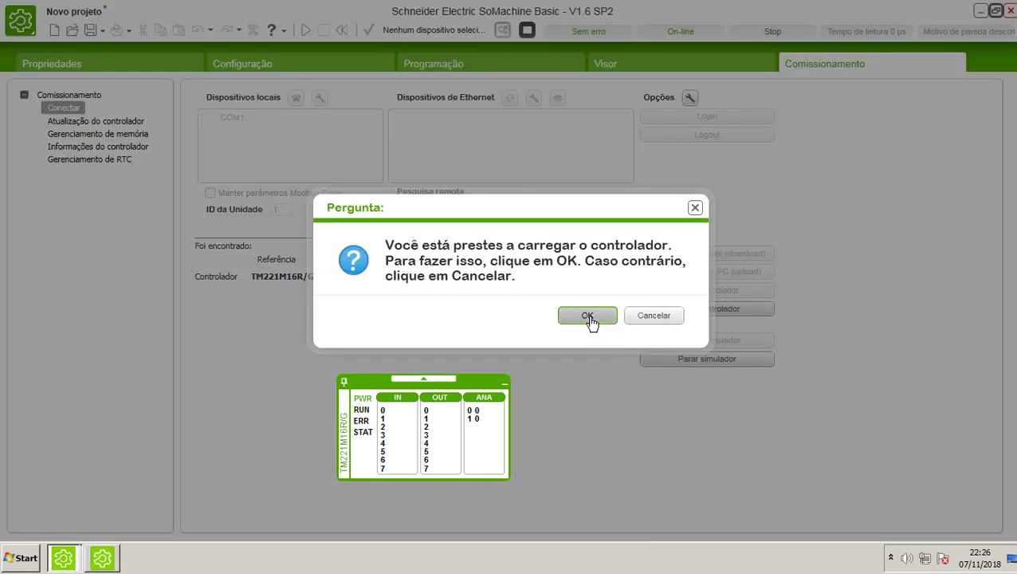
left_click(587, 316)
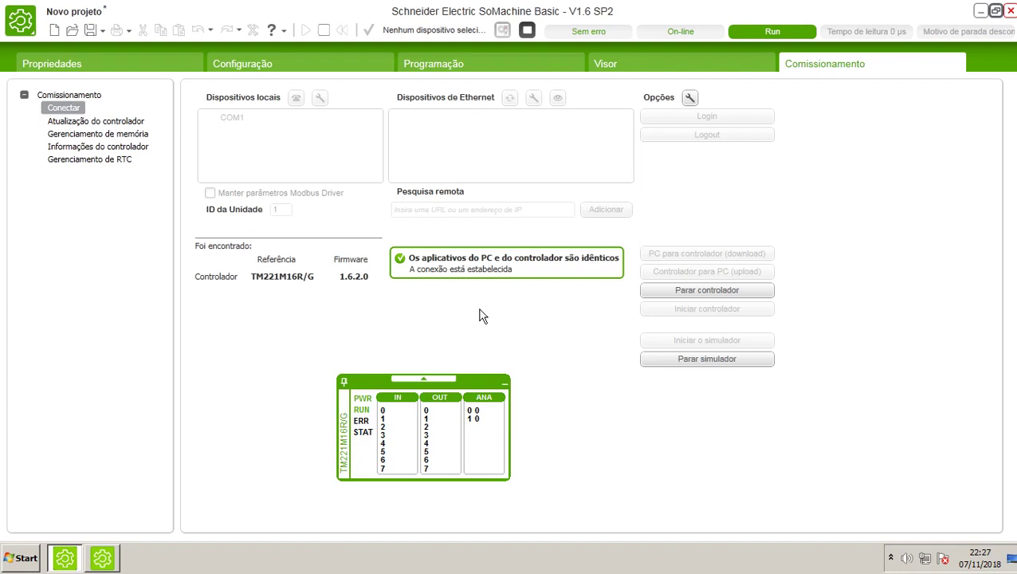
Step: Examine the live states of %M0 and %M1 on Rung0, collapsing the lower pane and minimizing the simulator window
left_click(466, 67)
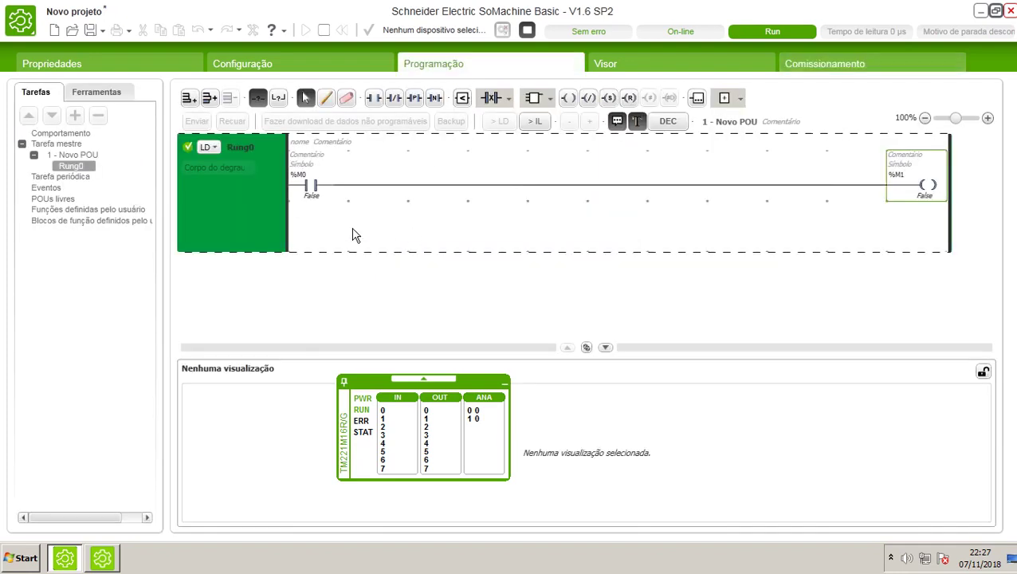
left_click(605, 348)
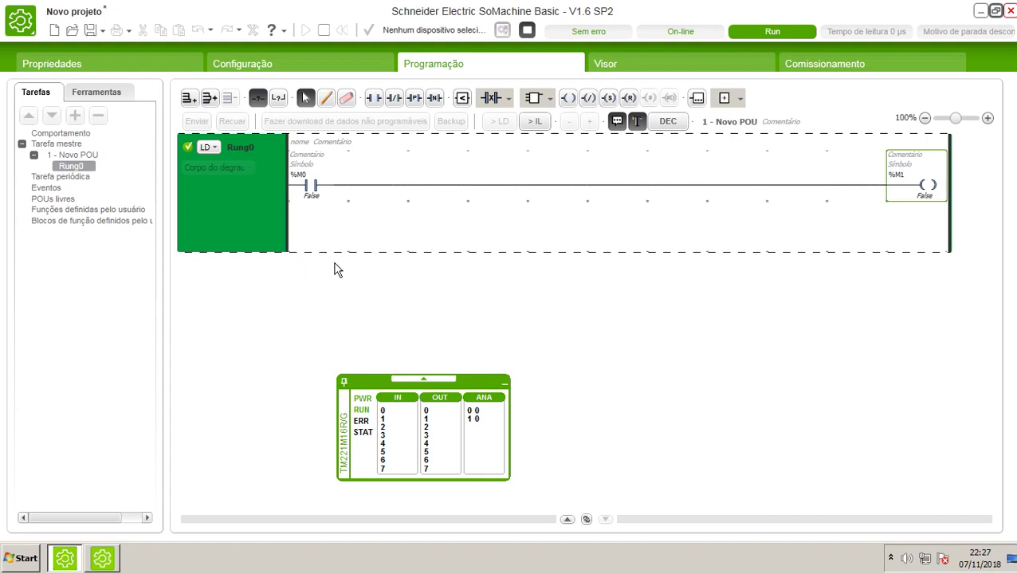
mouse_move(311, 190)
left_click(326, 208)
mouse_move(310, 189)
left_click(312, 209)
mouse_move(916, 193)
left_click(505, 384)
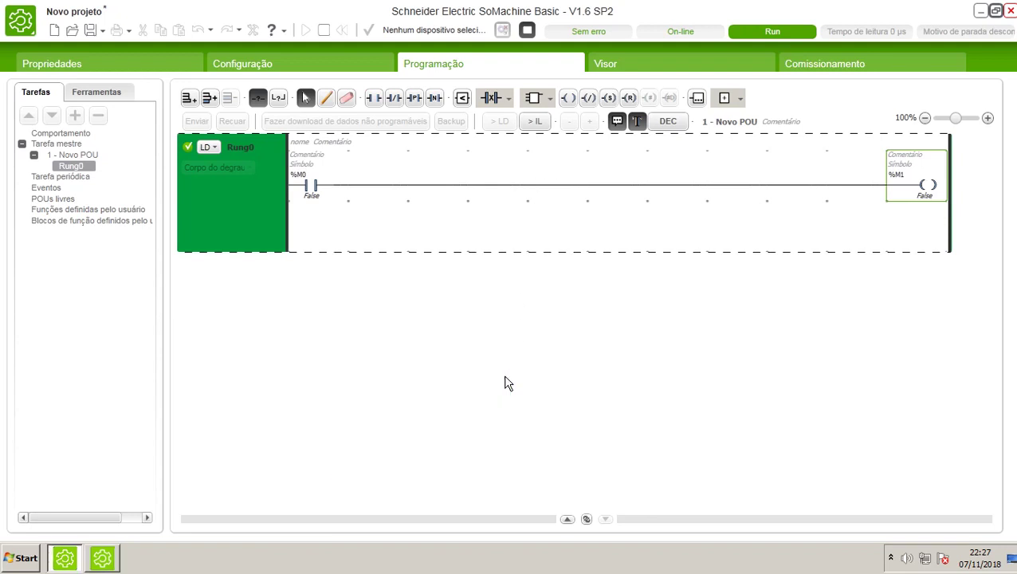
Step: Launch Vijeo Designer Basic 1.1 from the desktop and minimize the SoMachine Basic window
key("super")
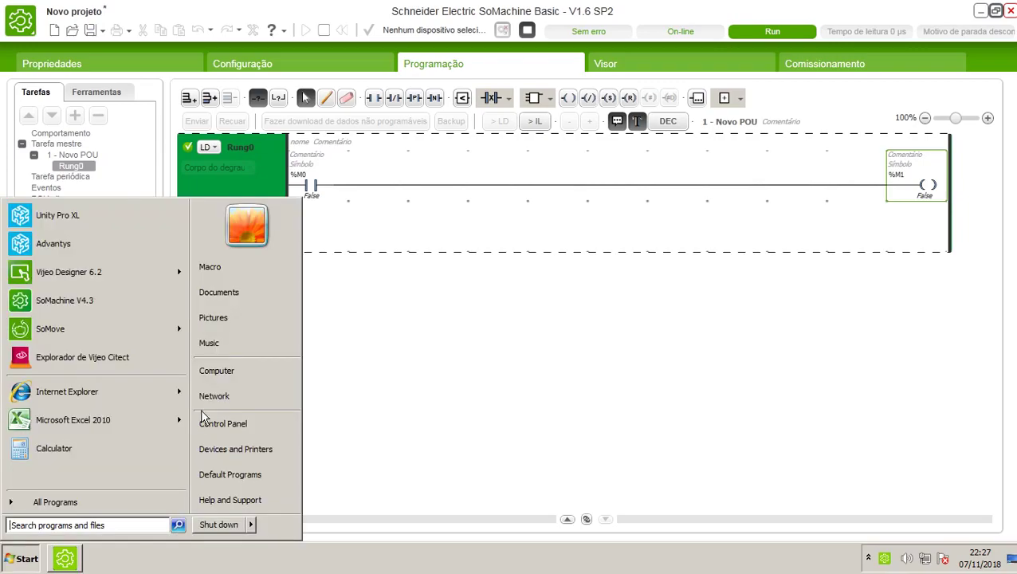
key("super+d")
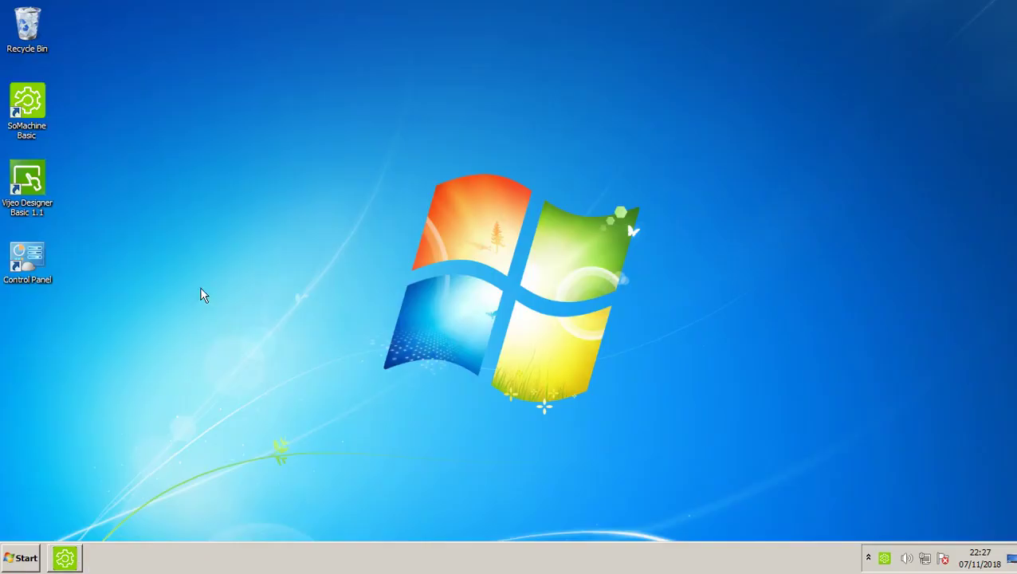
left_click(27, 181)
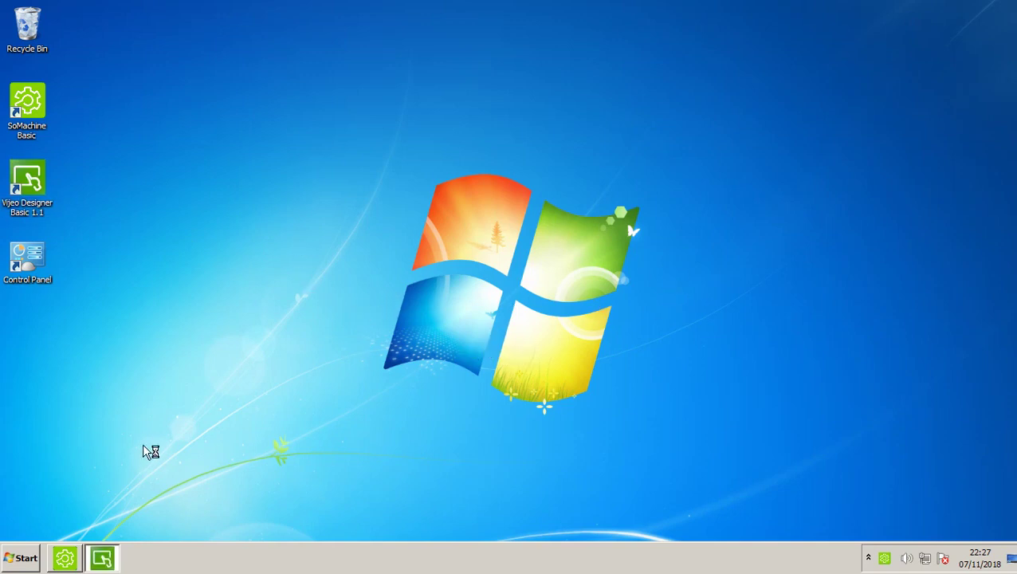
left_click(69, 560)
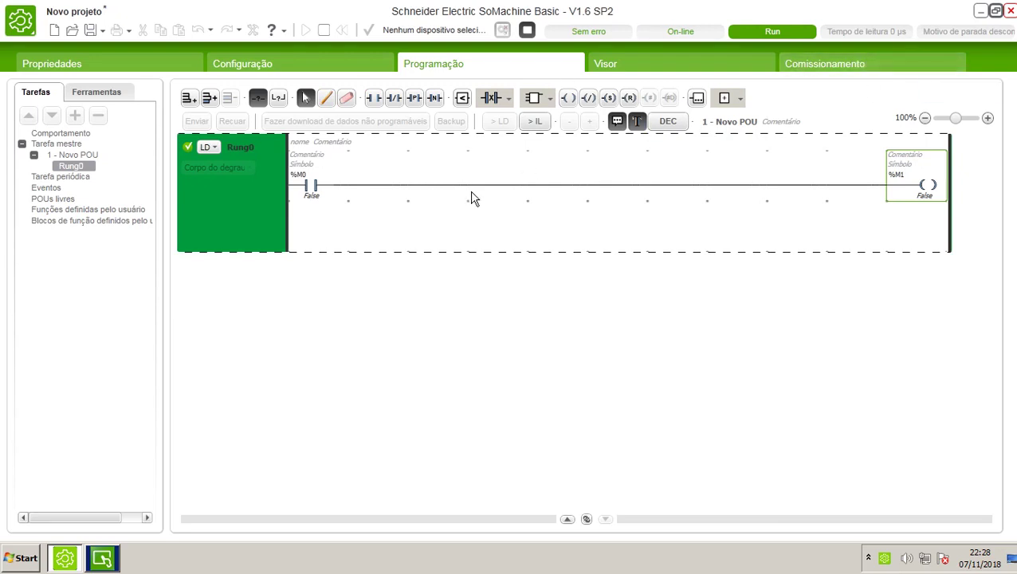
left_click(985, 14)
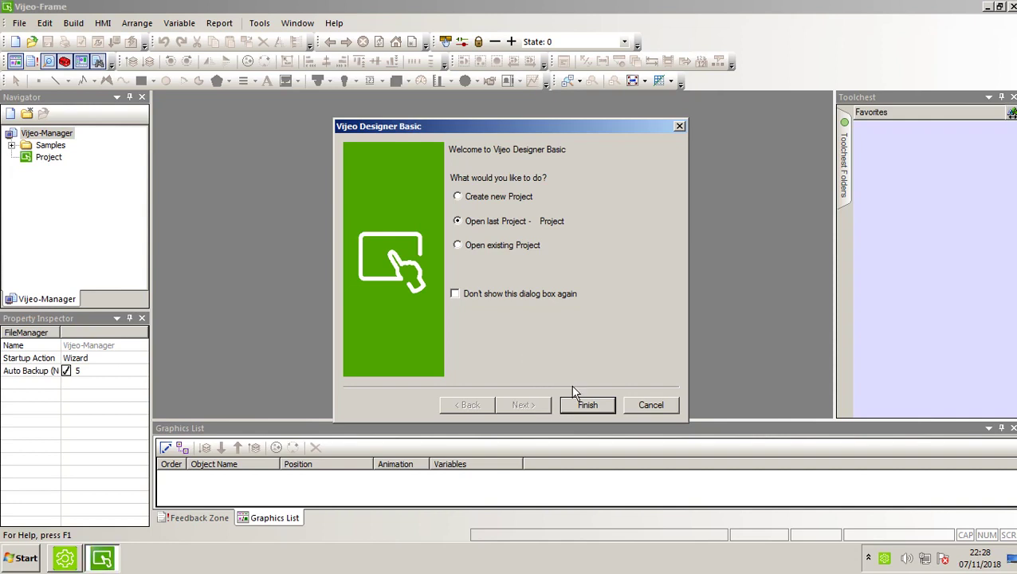
Step: Set up a new single-target project named Project with target Target1, type HMIGXU Series, model HMIGXU5512x (800x480)
left_click(483, 197)
left_click(522, 406)
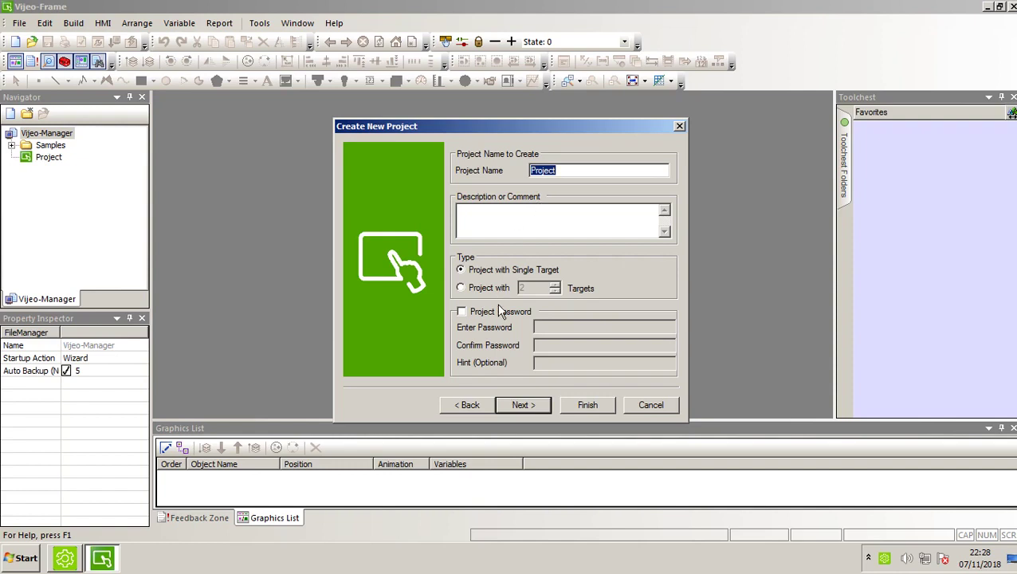
left_click(514, 404)
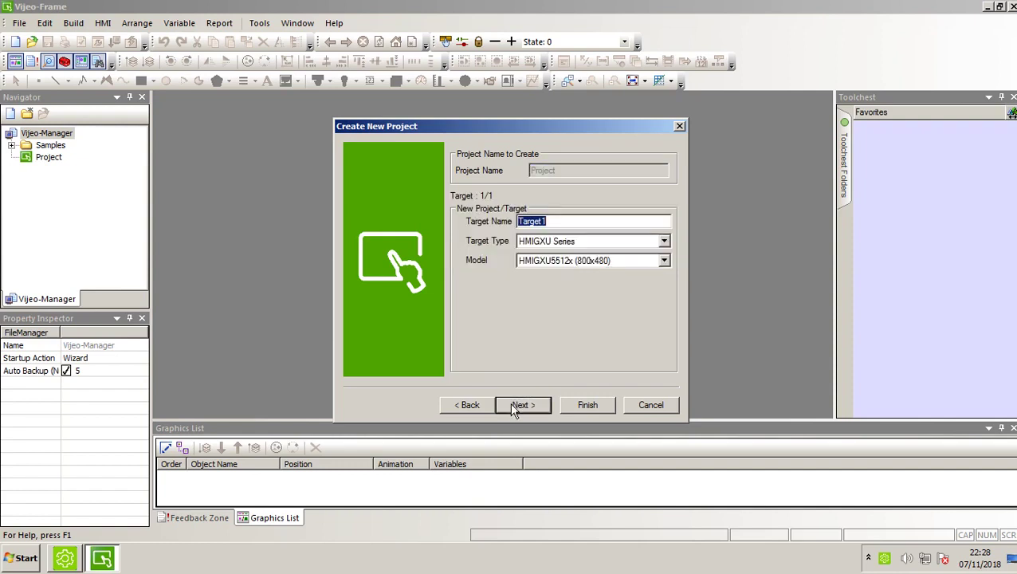
left_click(568, 222)
left_click_drag(568, 221, 517, 222)
left_click(595, 243)
left_click(590, 251)
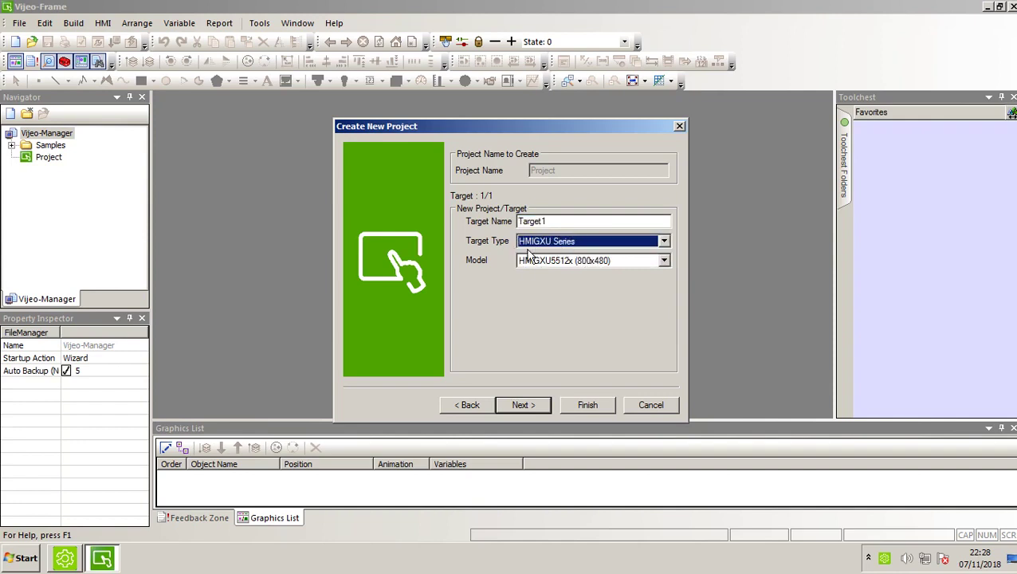
Step: Finish creating the project without a fixed IP address or equipment, overwriting the existing project of the same name
left_click(524, 405)
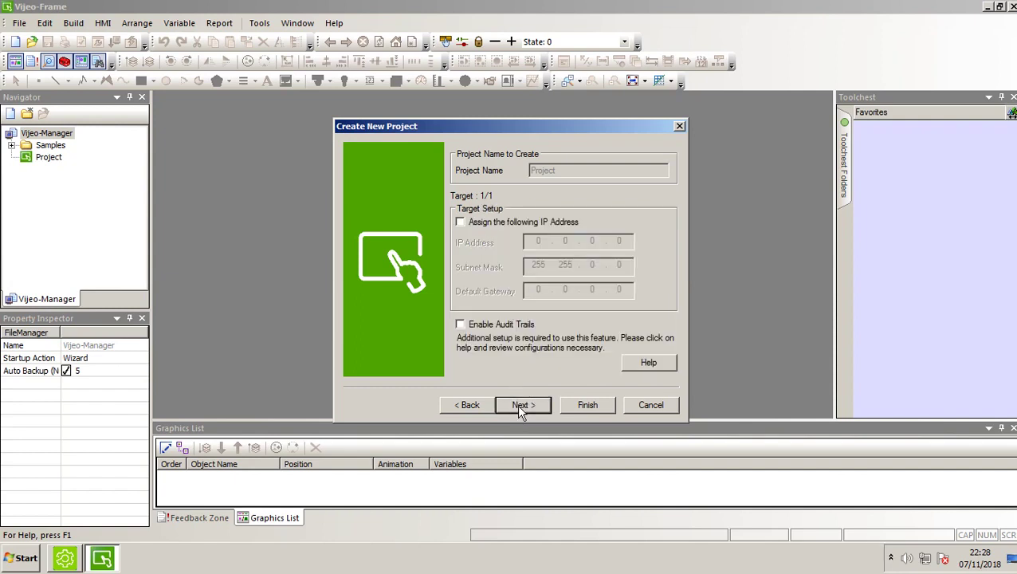
left_click(520, 406)
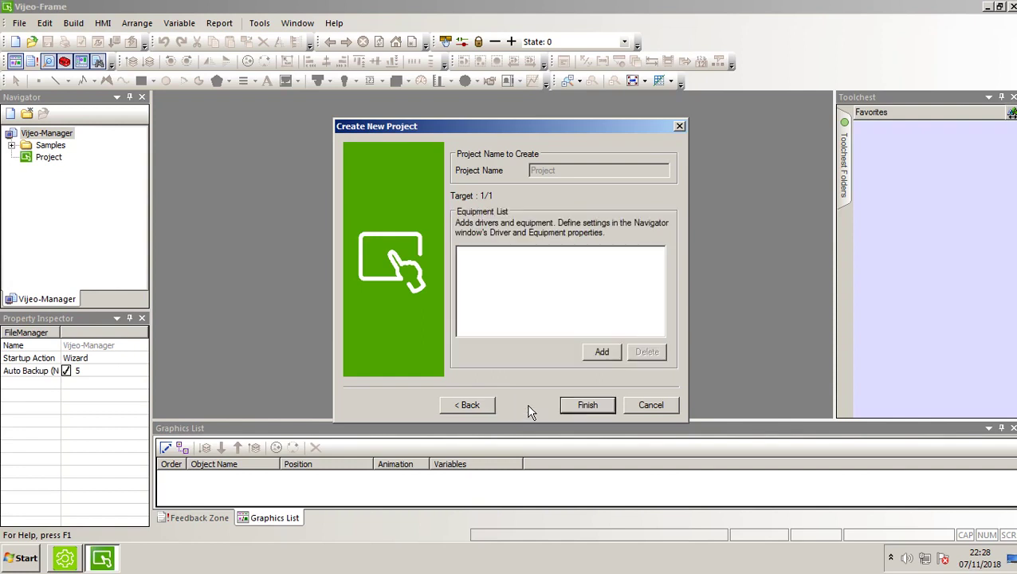
left_click(578, 405)
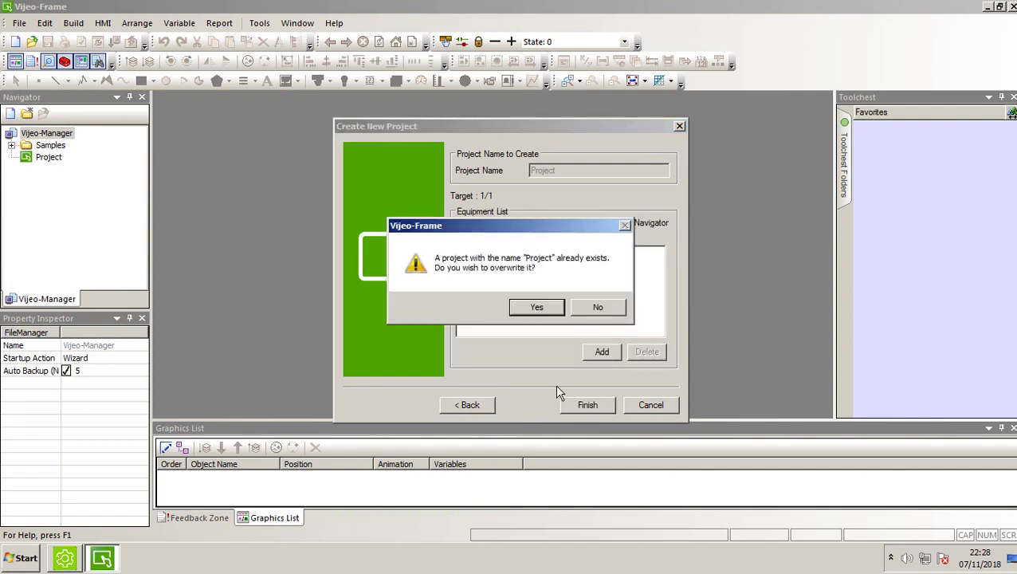
left_click(536, 309)
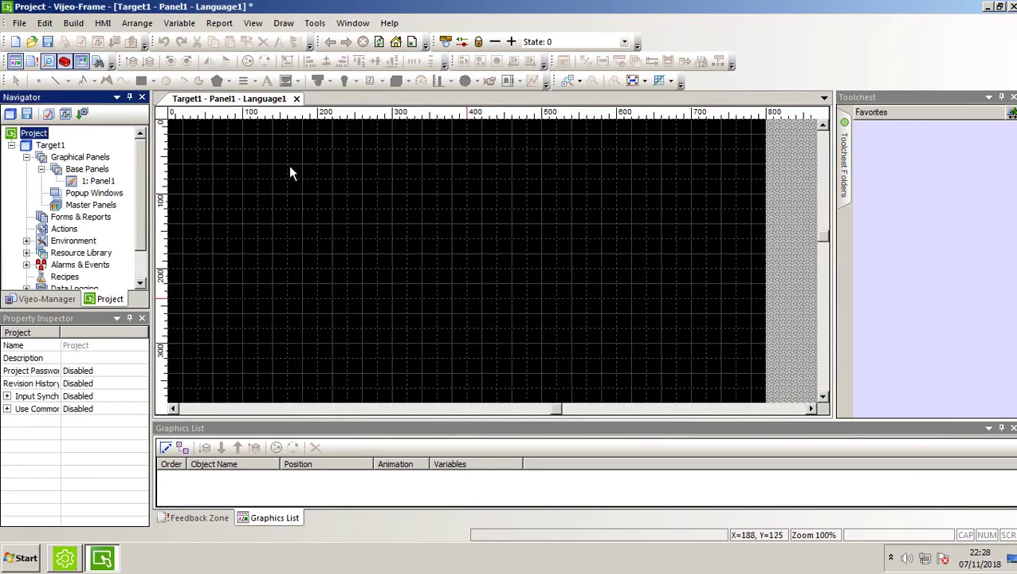
Step: Open the Variable Editor of Target1 and add a new internal BOOL variable
scroll(144, 193, "down", 1)
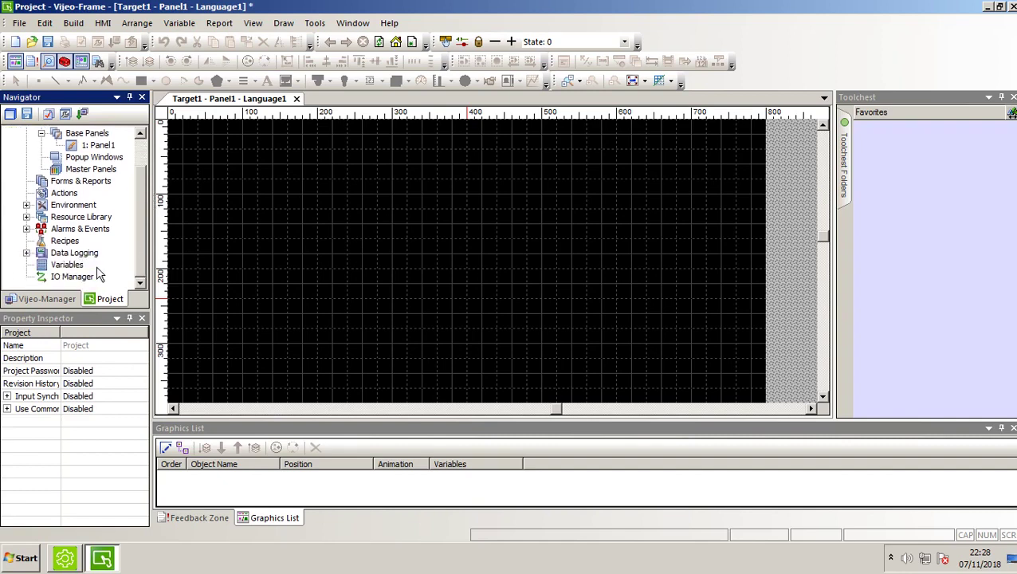
double_click(68, 265)
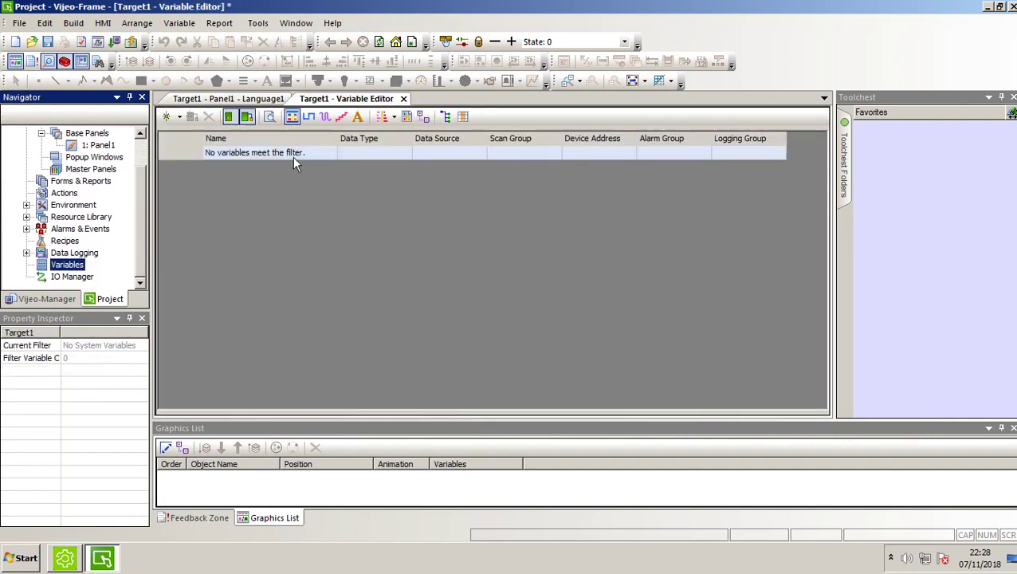
left_click(179, 118)
left_click(180, 134)
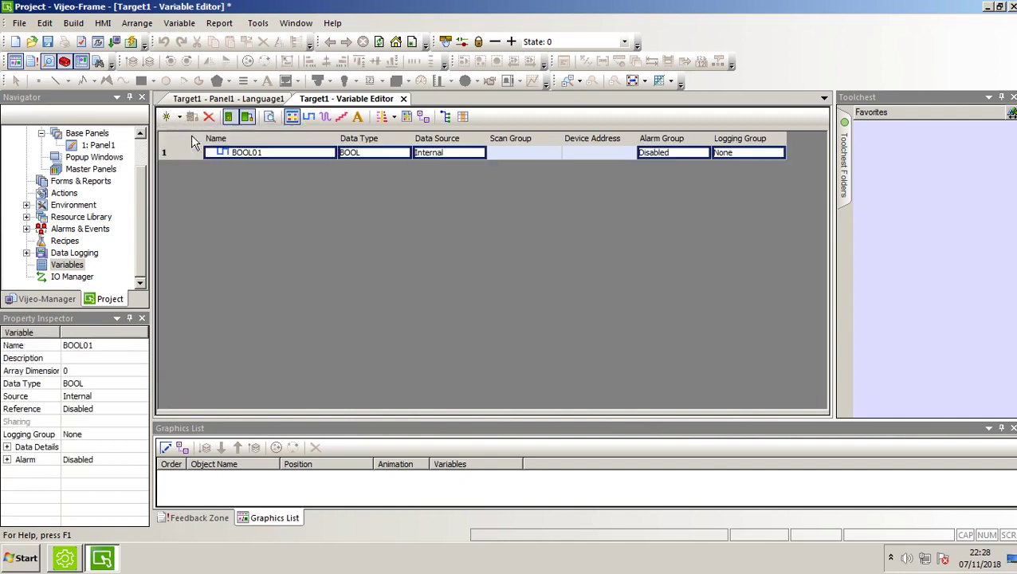
Step: Rename the new BOOL variable in the Variable Editor as Botao
left_click(265, 153)
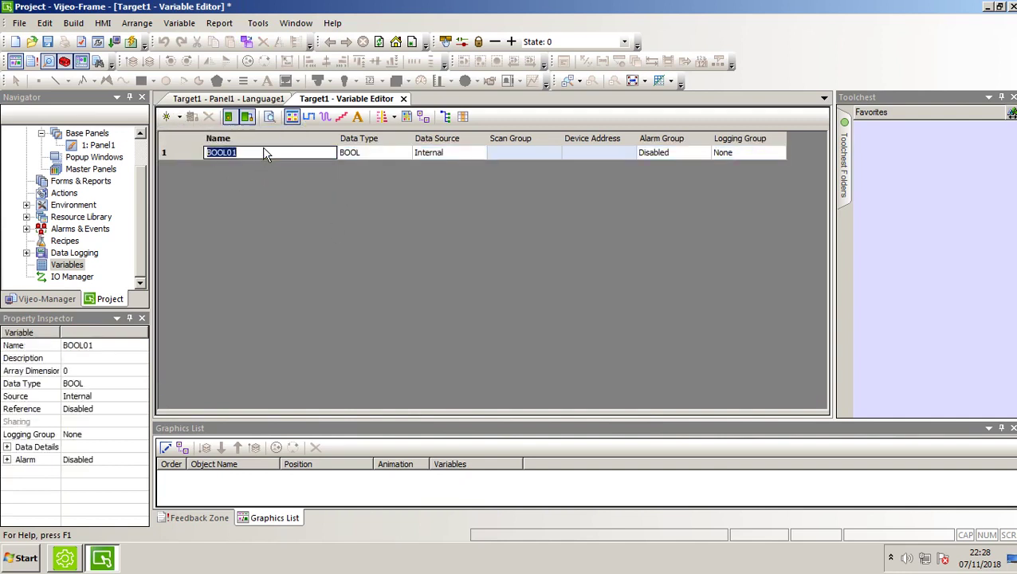
type("Botao")
key("Return")
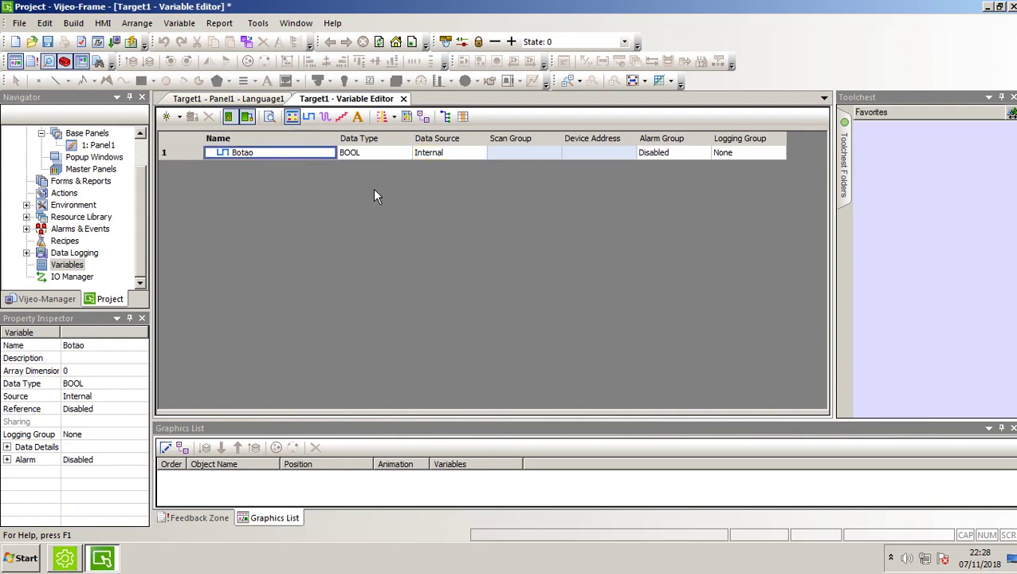
Step: Draw a switch about 80 x 80 pixels on Panel1 and set its When Touch operation to Bit Toggle
left_click(228, 98)
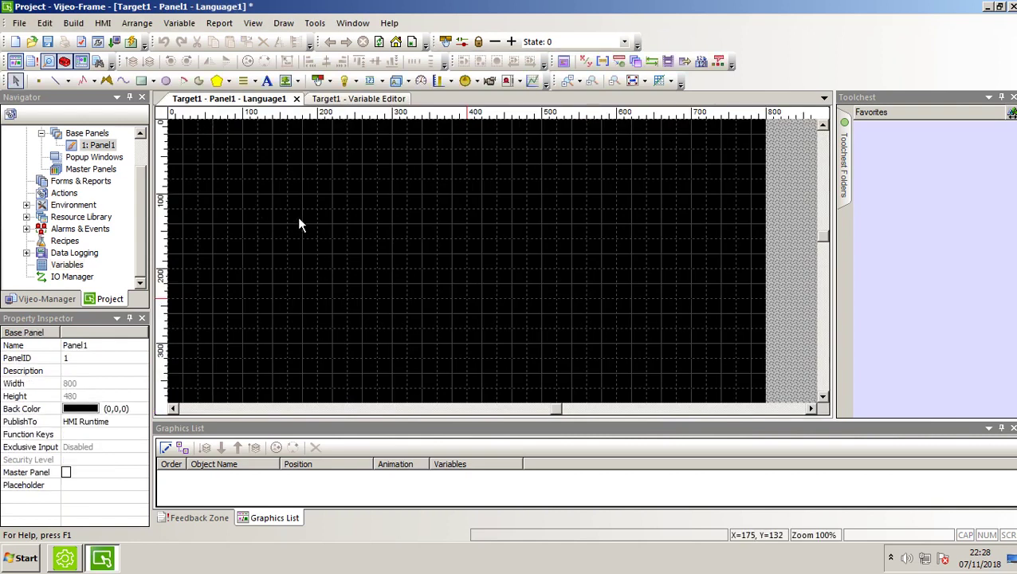
left_click(317, 80)
left_click_drag(303, 166, 366, 226)
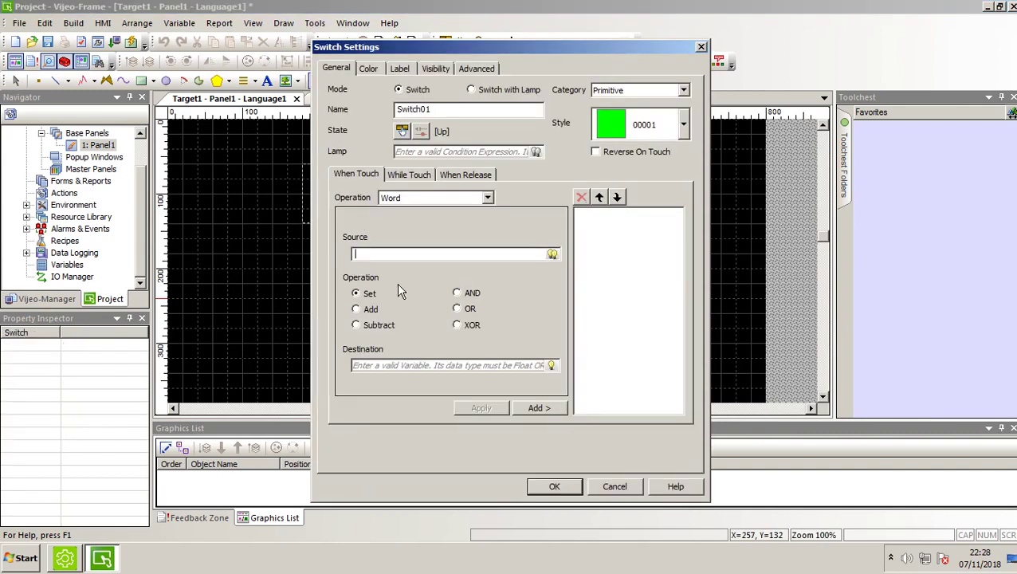
left_click(475, 200)
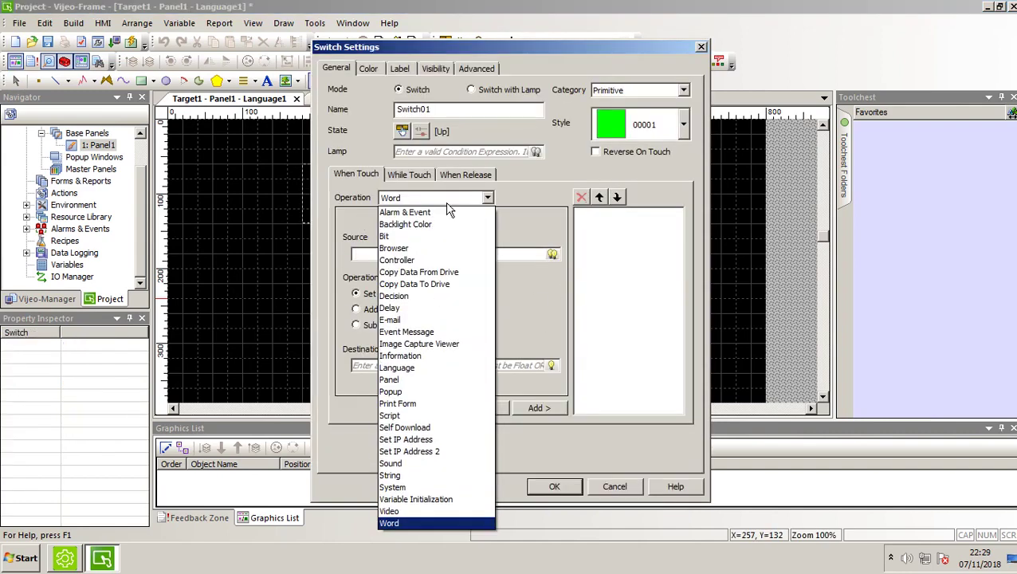
left_click(407, 231)
left_click(373, 290)
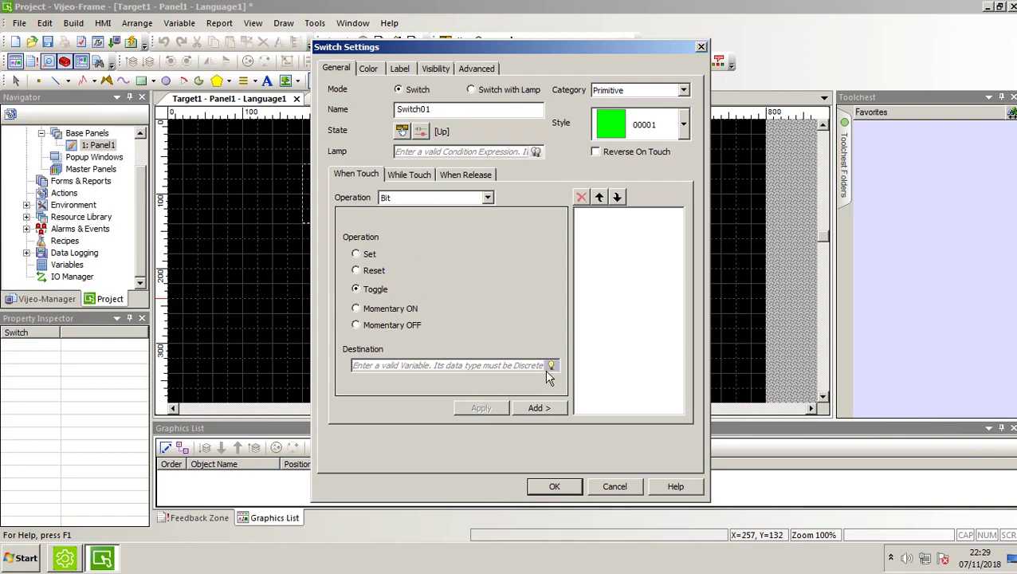
left_click_drag(363, 46, 505, 19)
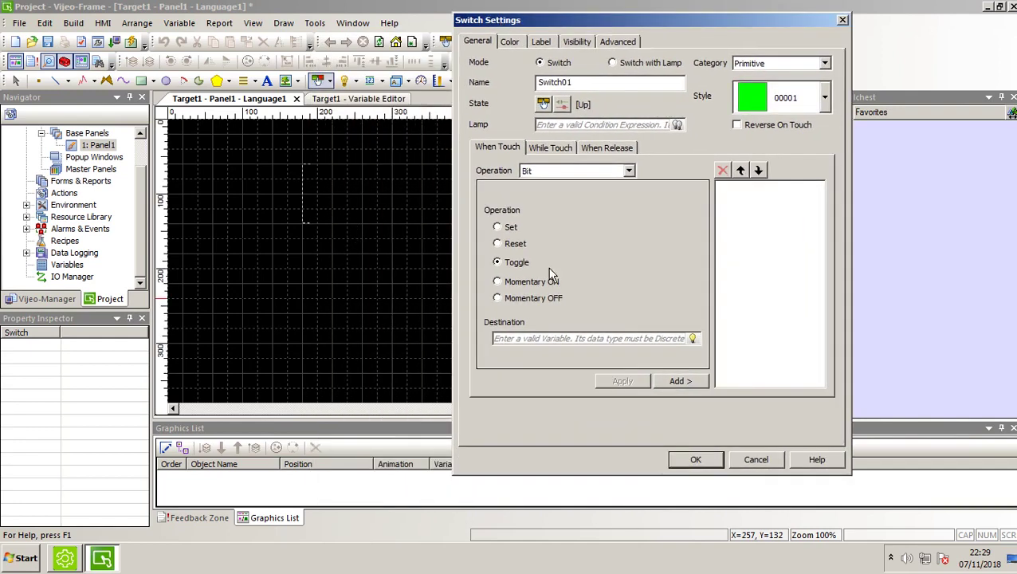
left_click(558, 172)
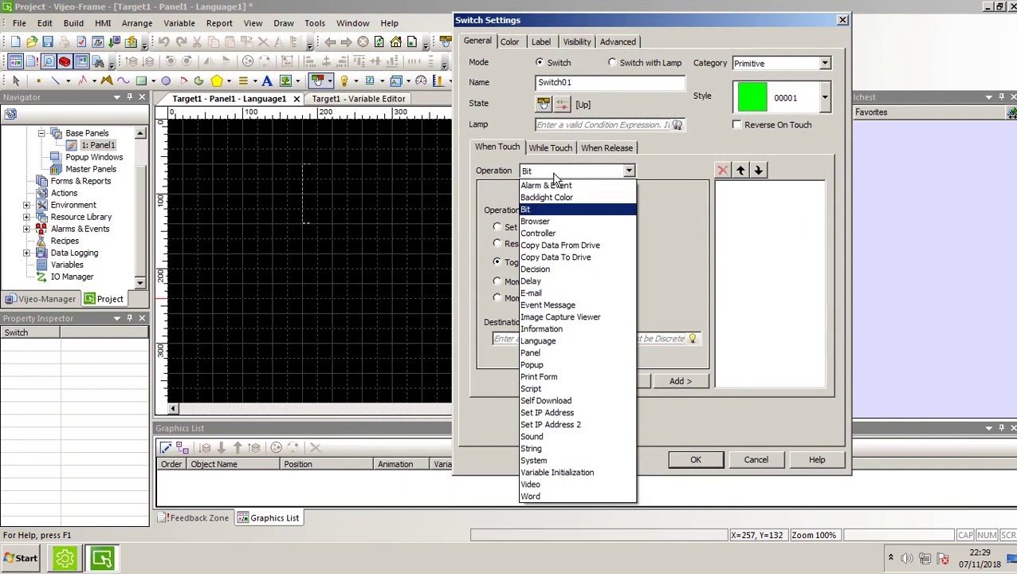
left_click(527, 209)
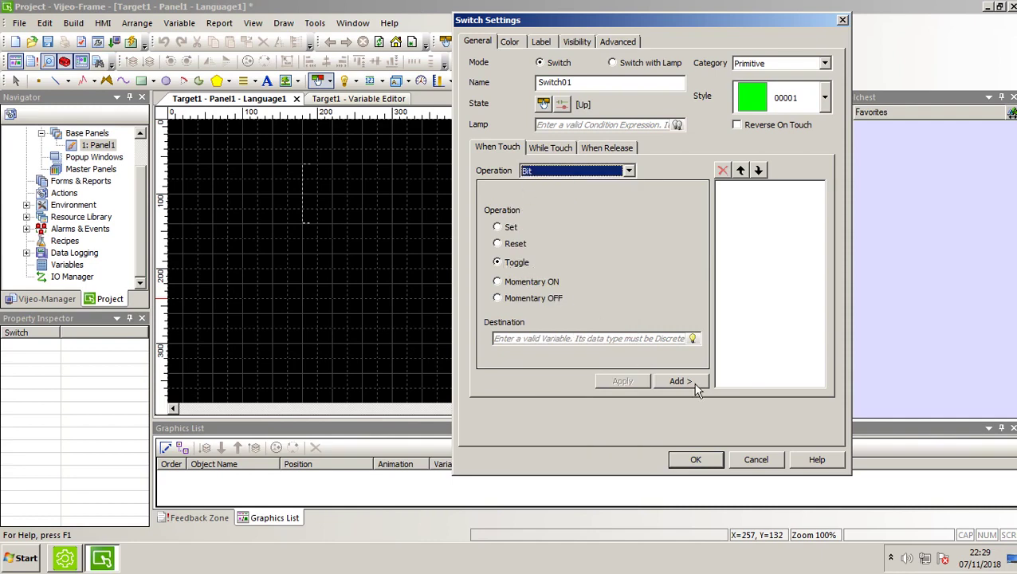
Step: Assign the Botao variable as the toggle's destination, add the operation to the switch and confirm the switch settings
left_click(693, 339)
double_click(731, 376)
left_click(680, 381)
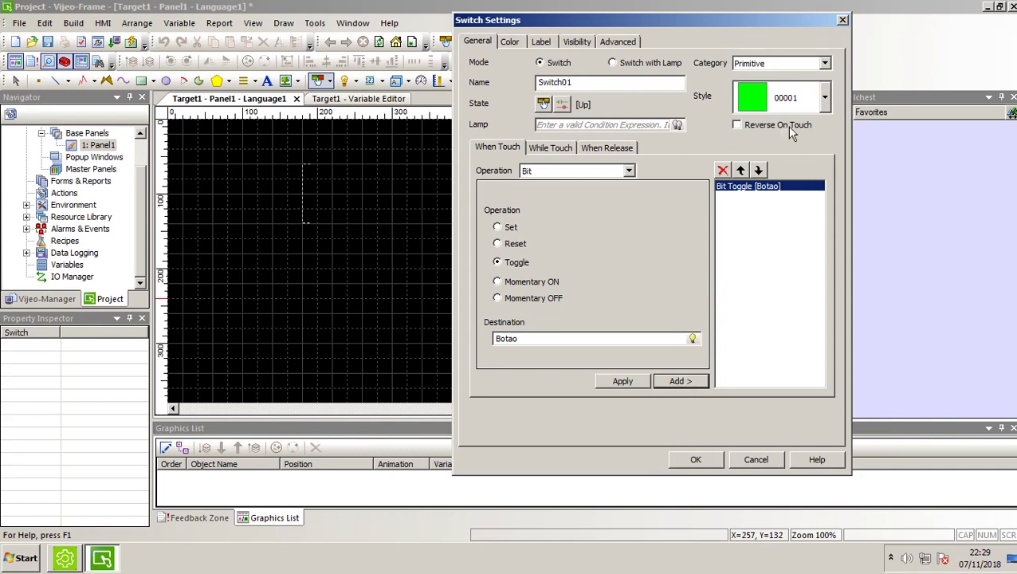
left_click(695, 459)
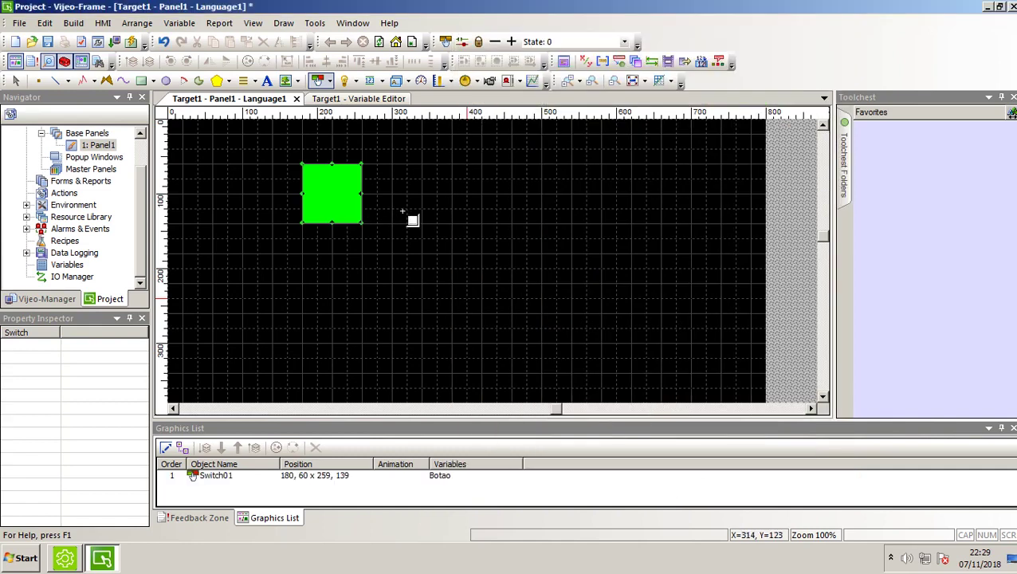
mouse_move(338, 207)
left_mouse_down()
mouse_move(377, 222)
mouse_move(331, 221)
left_mouse_up()
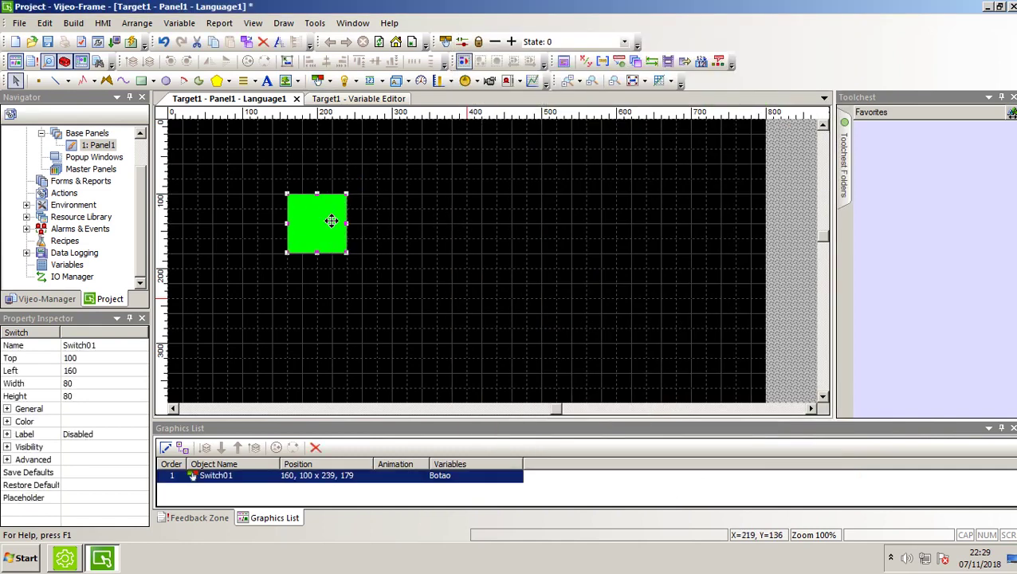
key("ctrl+z")
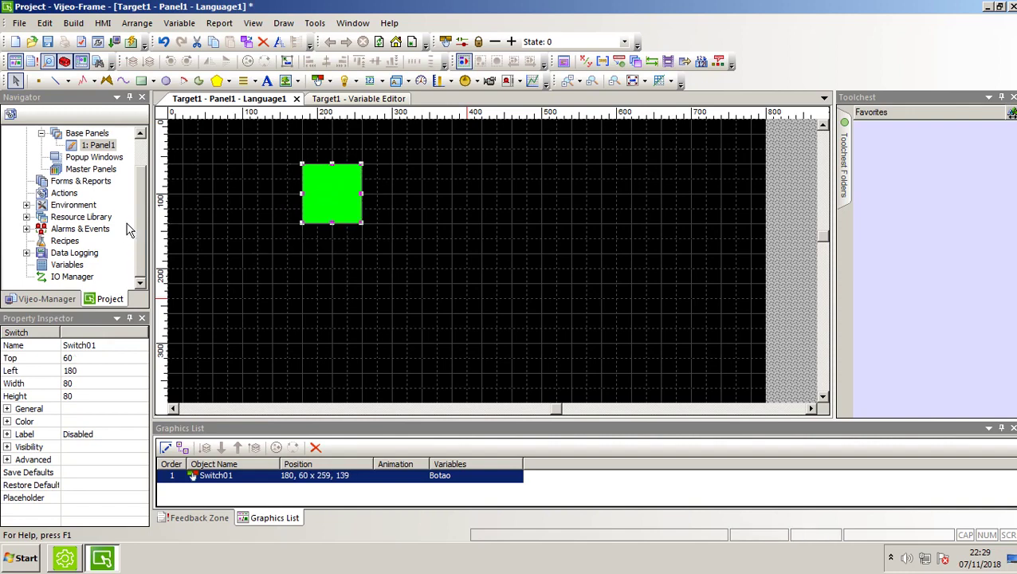
Step: Add a Schneider Electric Modbus TCP/IP driver with Modbus Equipment to the IO Manager
right_click(72, 278)
left_click(86, 290)
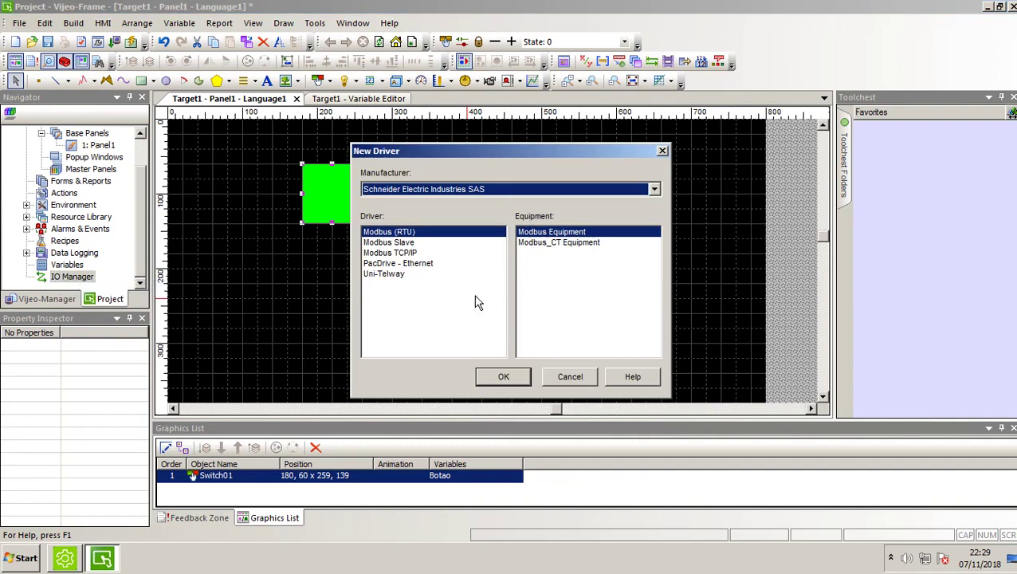
left_click(397, 254)
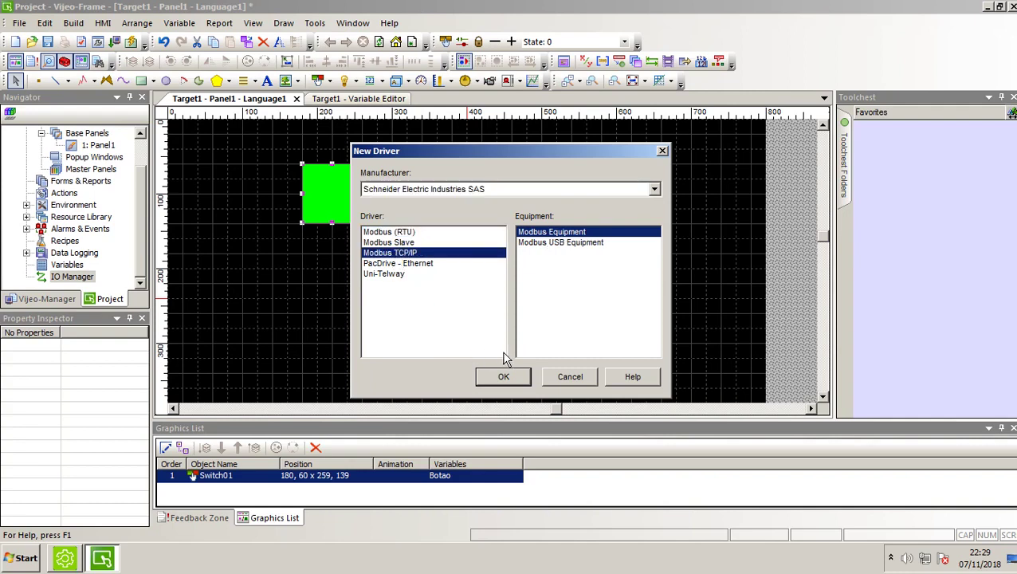
left_click(502, 376)
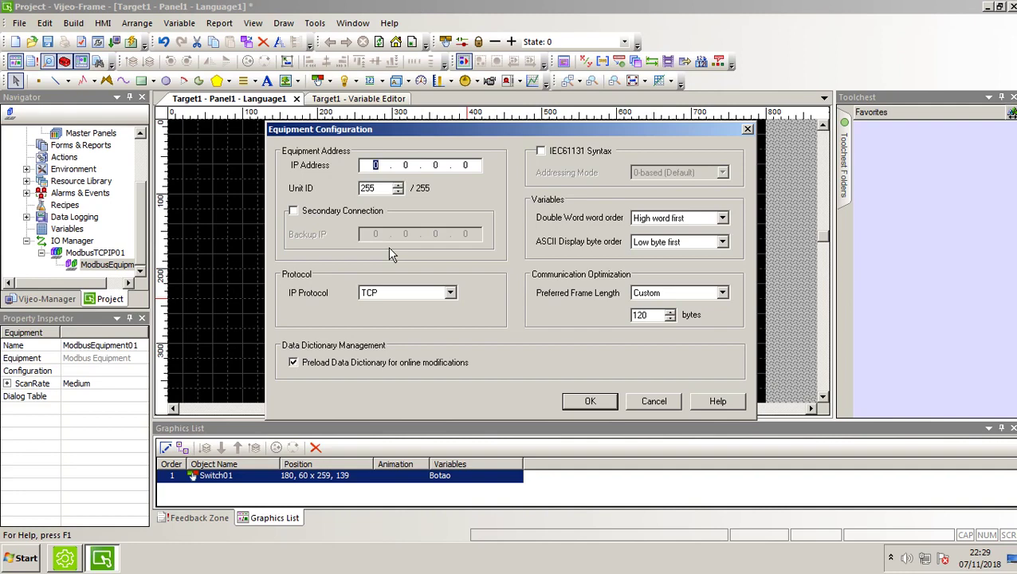
Step: Configure the Modbus equipment with IP address 127.0.0.1 and 0-based IEC61131 syntax, accepting the address conversion
type("127.0.0.1")
left_click(541, 151)
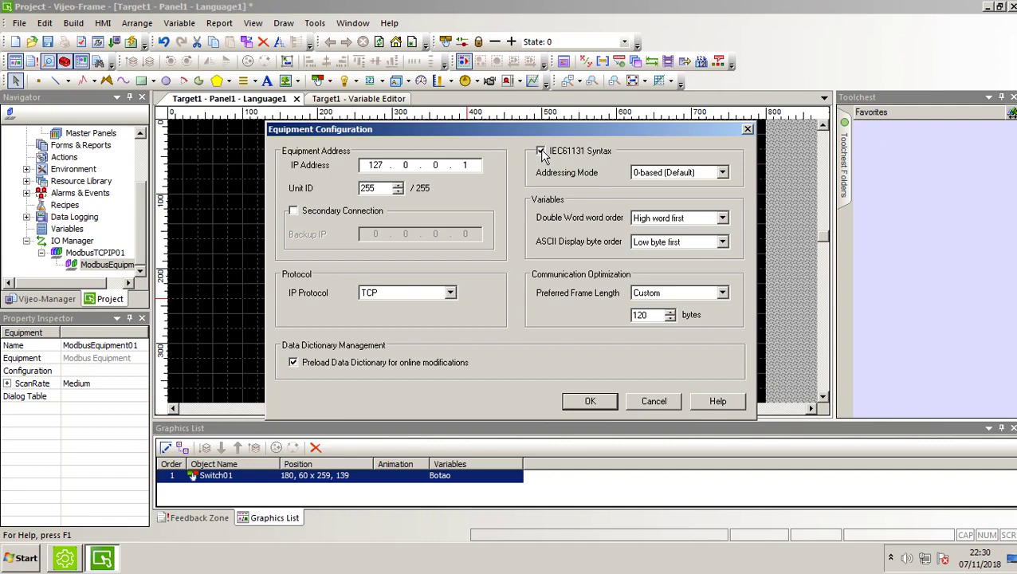
left_click(541, 153)
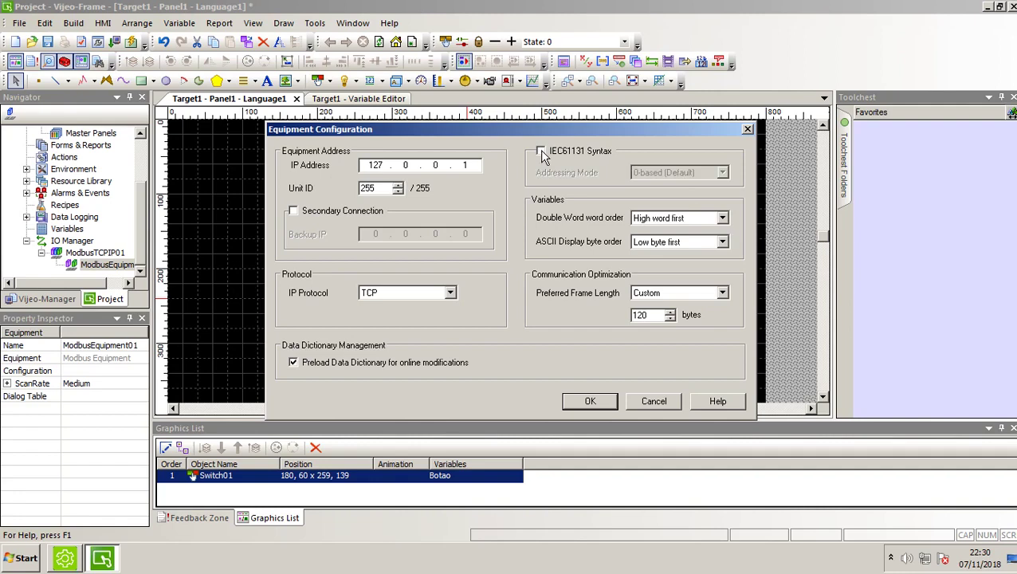
left_click(540, 150)
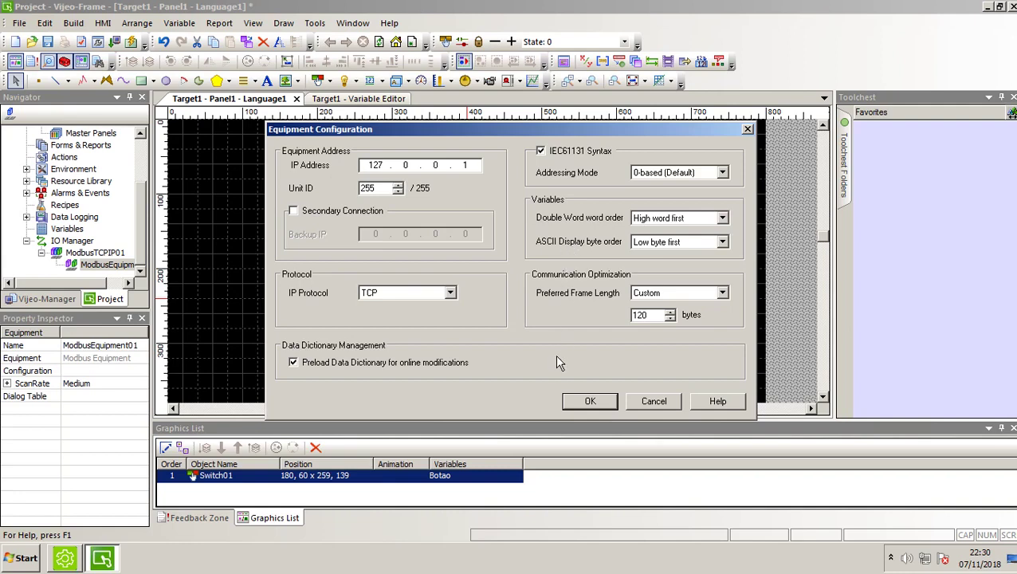
left_click(579, 403)
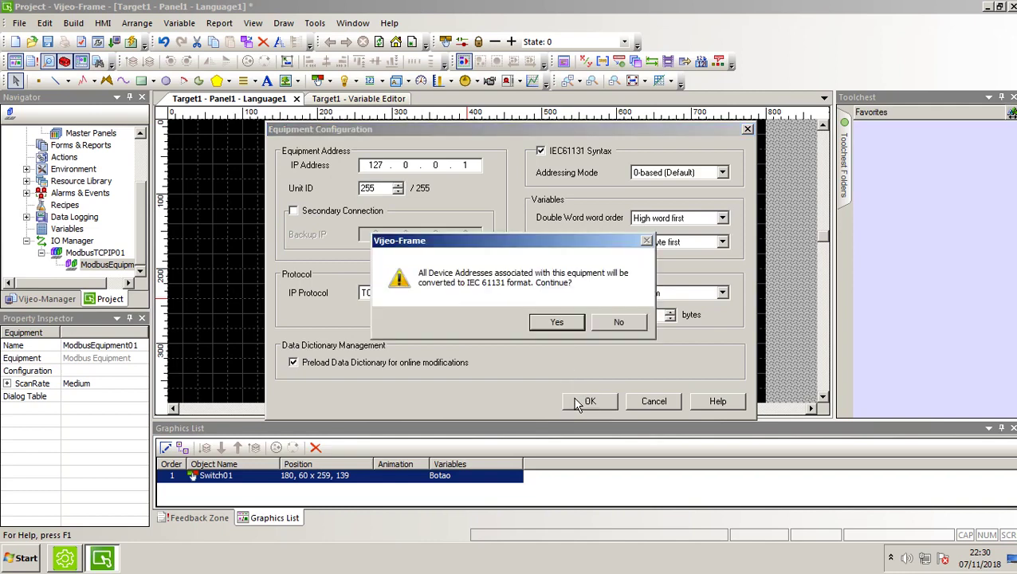
left_click(553, 322)
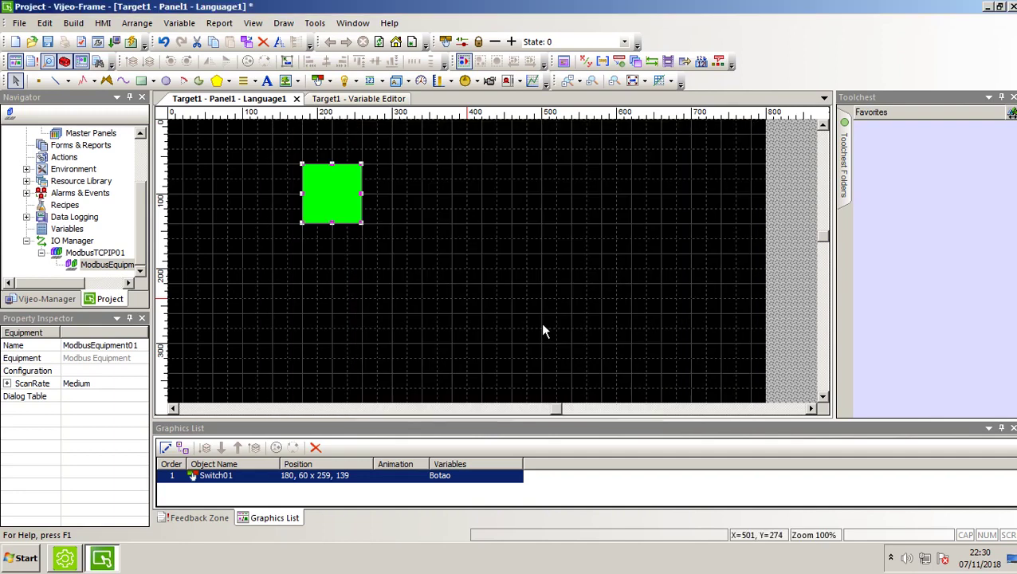
Step: Rename the Modbus equipment under ModbusTCPIP01 as Somachine
left_click(128, 283)
left_click(127, 284)
left_click(128, 284)
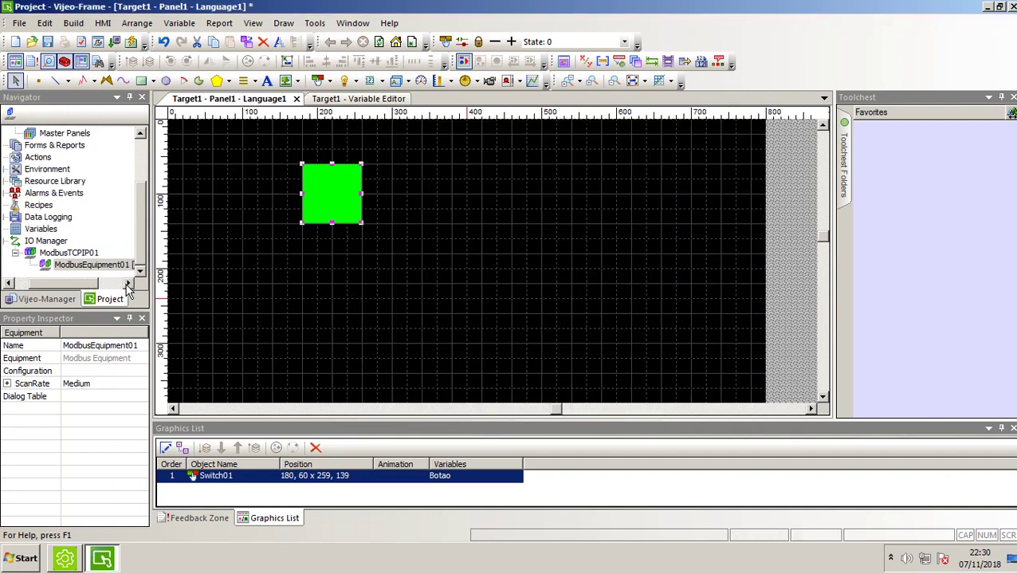
left_click_drag(73, 284, 80, 285)
left_click(73, 268)
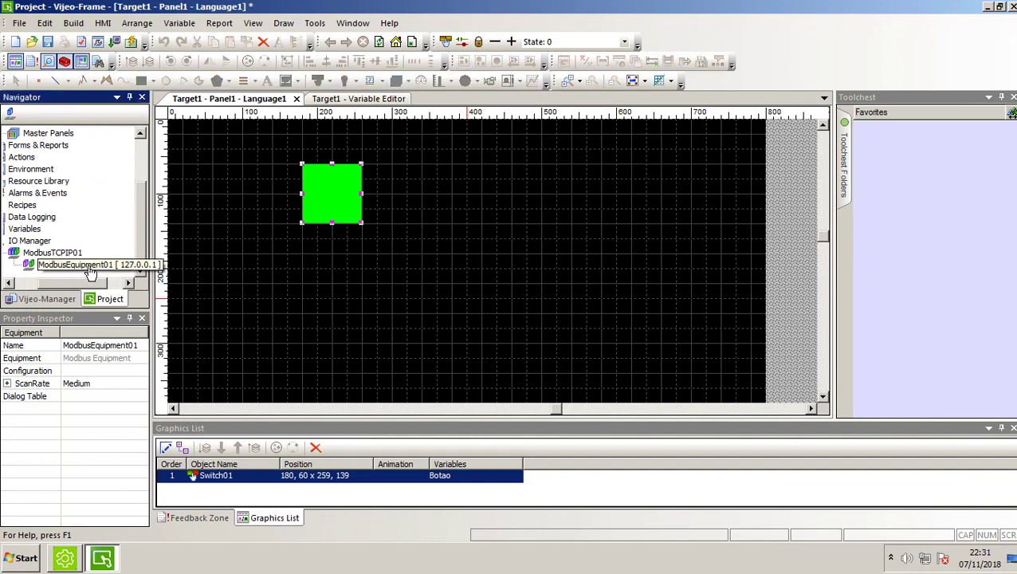
key("F2")
type("SomaChi")
key("BackSpace")
key("BackSpace")
key("BackSpace")
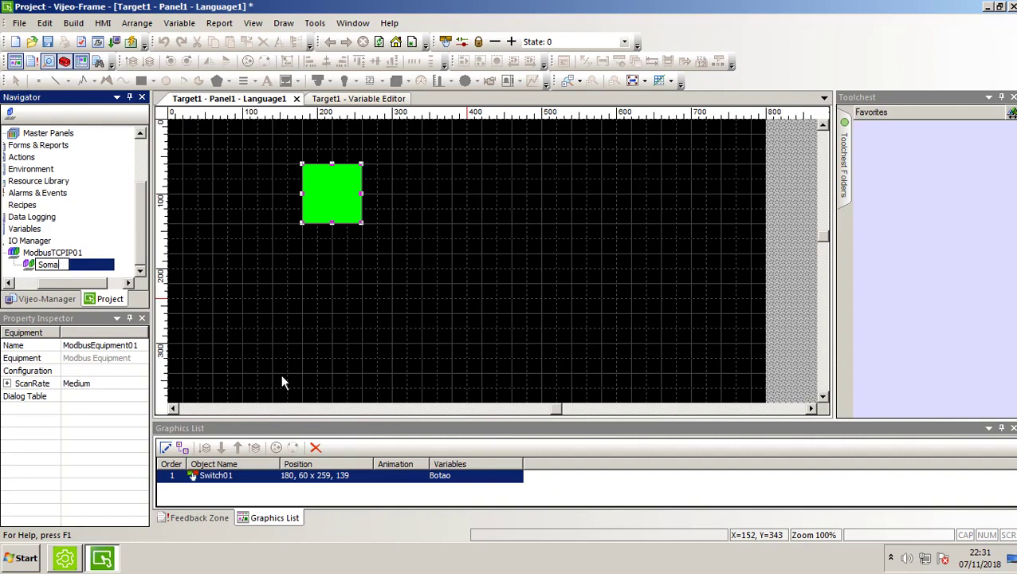
type("chine")
key("Return")
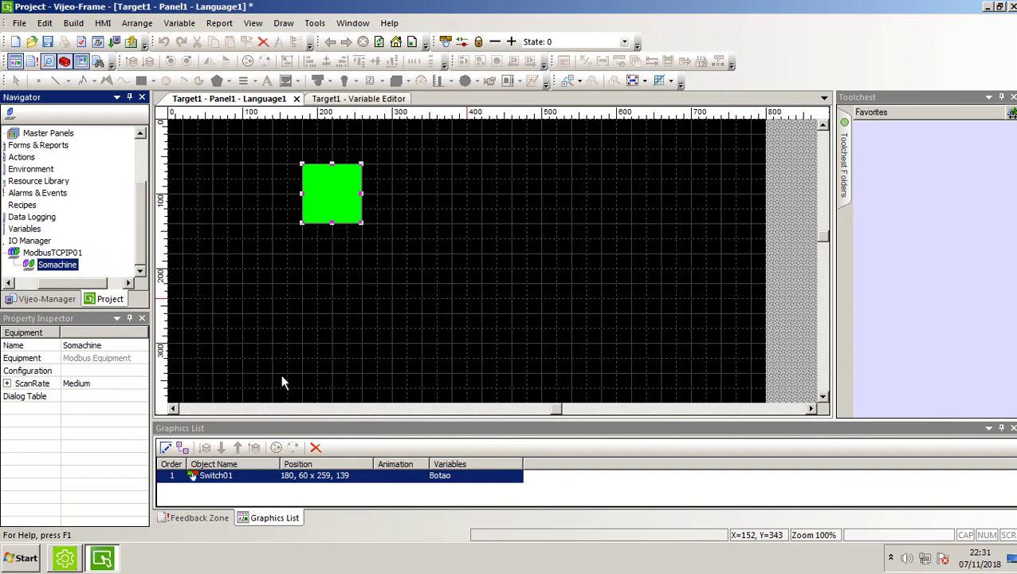
Step: Change the data source of the Botao variable to External, using the Somachine scan group
double_click(29, 230)
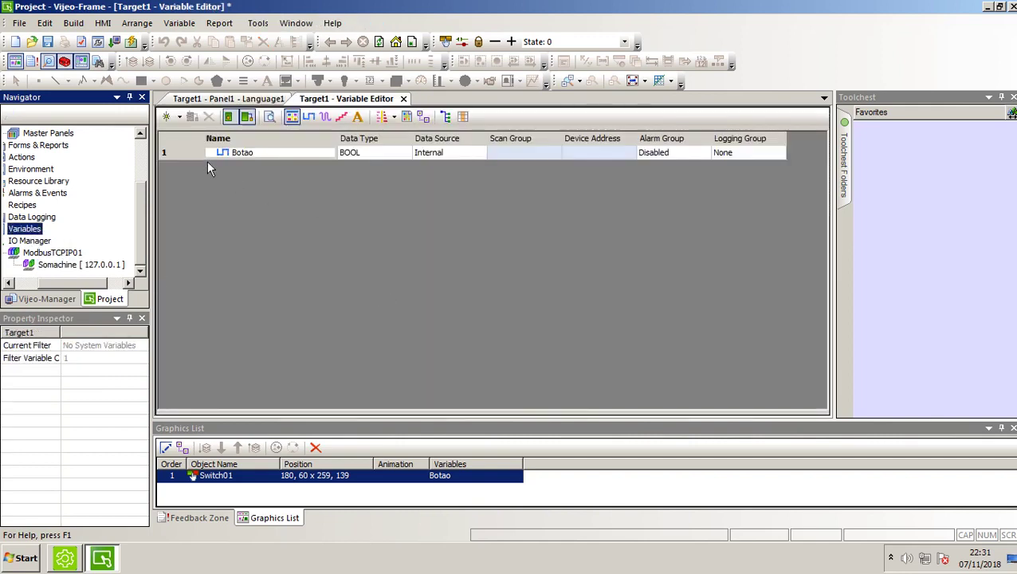
left_click(477, 153)
left_click(478, 153)
left_click(436, 176)
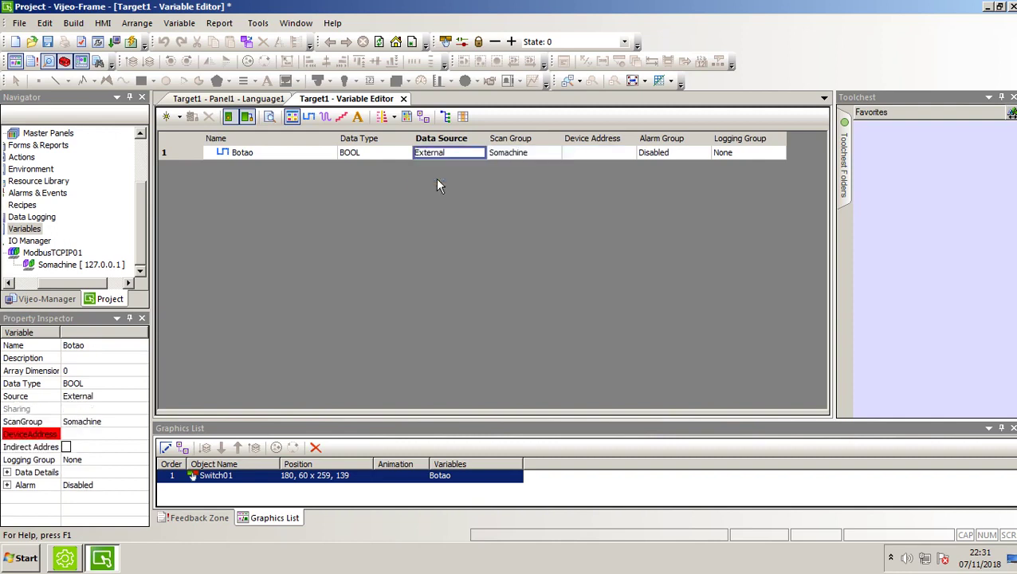
left_click(515, 153)
Step: Set the device address of the Botao variable to %M0 with the %Mi address type and offset 0
left_click(598, 152)
left_click(630, 152)
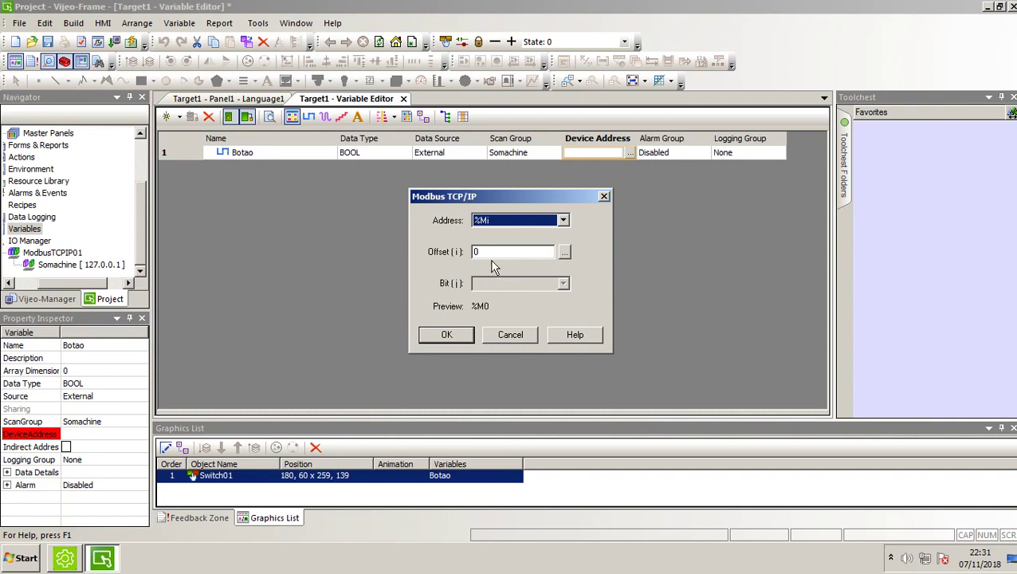
left_click_drag(472, 195, 458, 192)
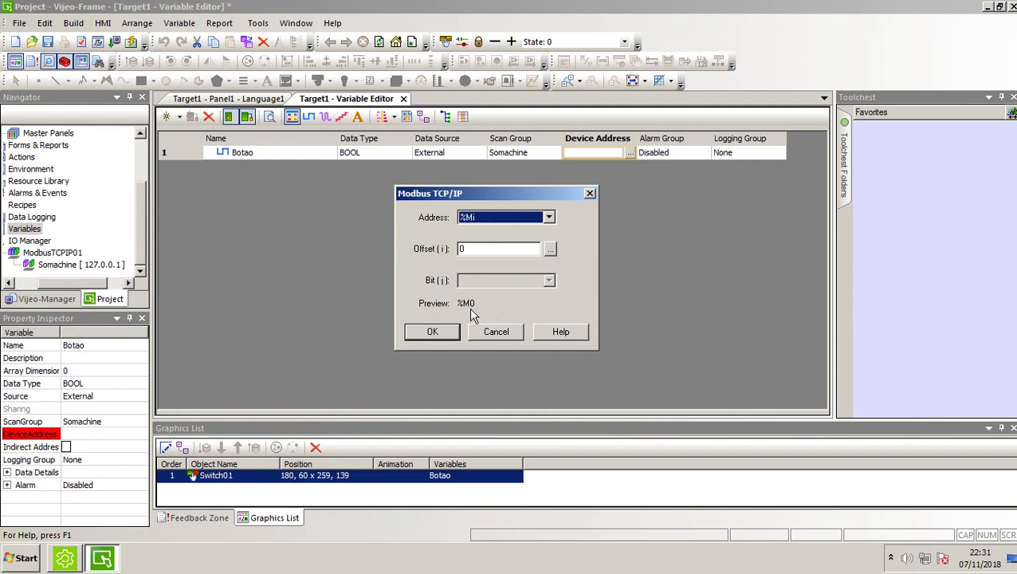
left_click(446, 335)
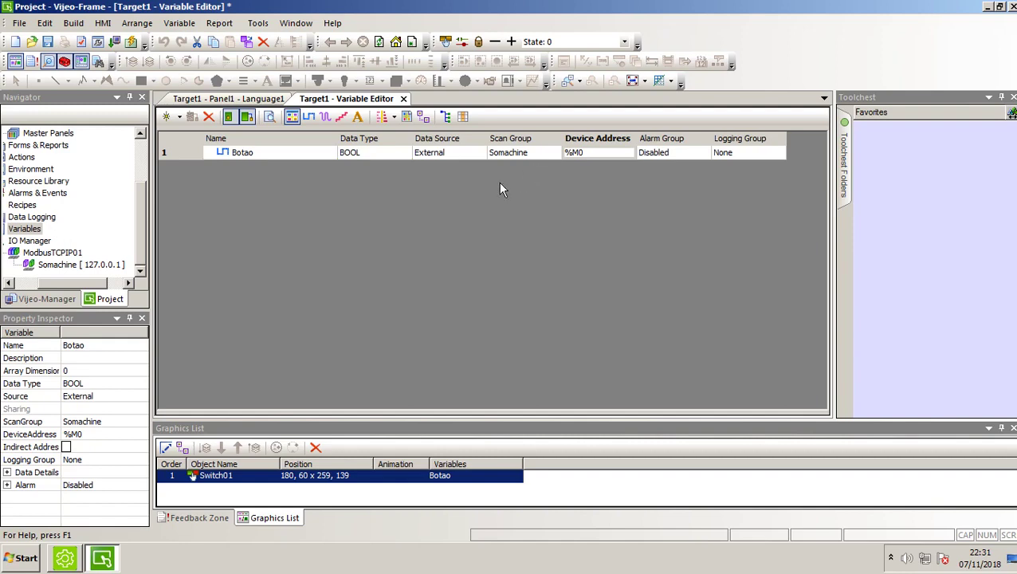
Step: Return to Panel1 and start a simulation of Target1 with a build
left_click(230, 99)
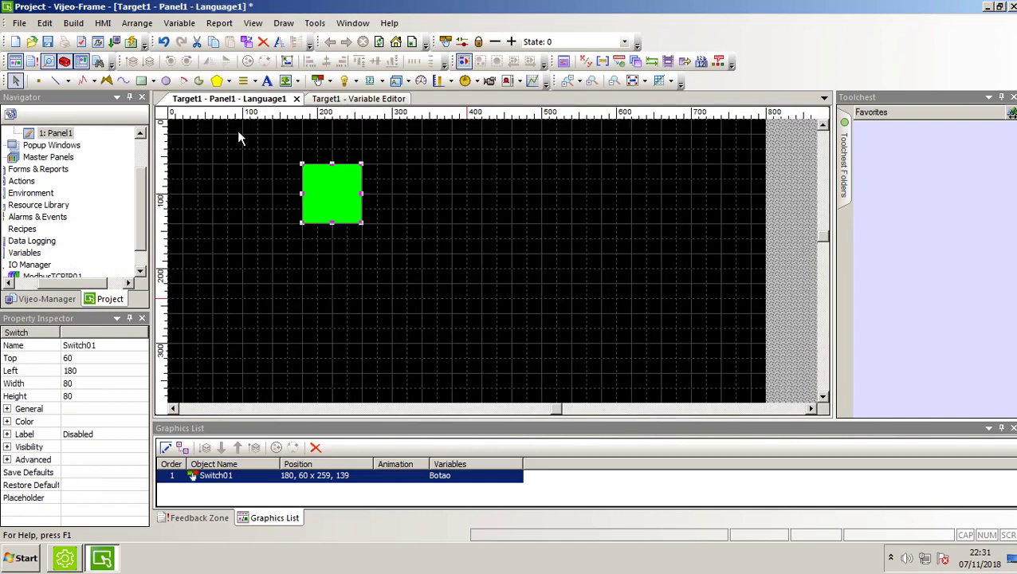
left_click(275, 236)
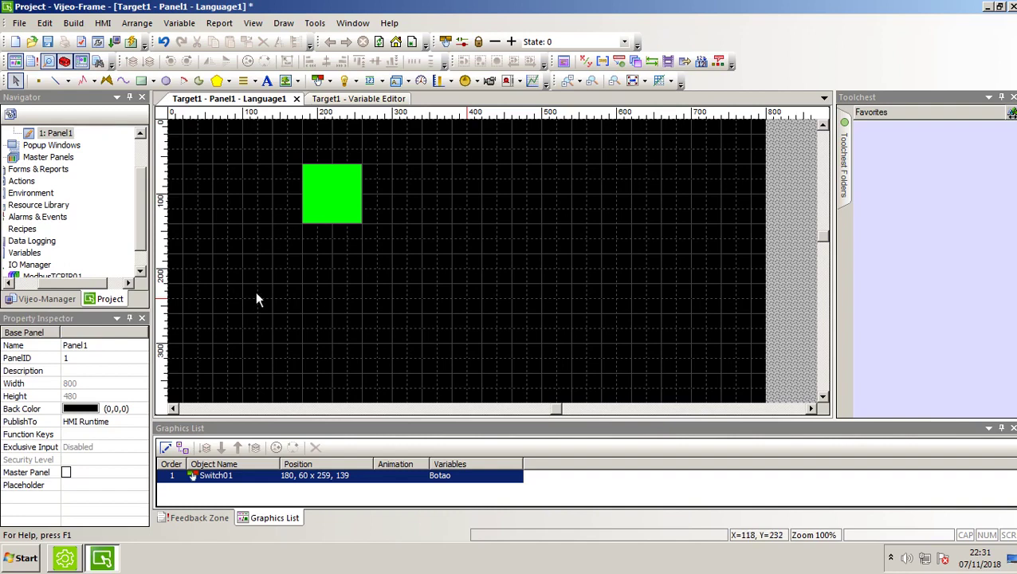
scroll(139, 192, "up", 2)
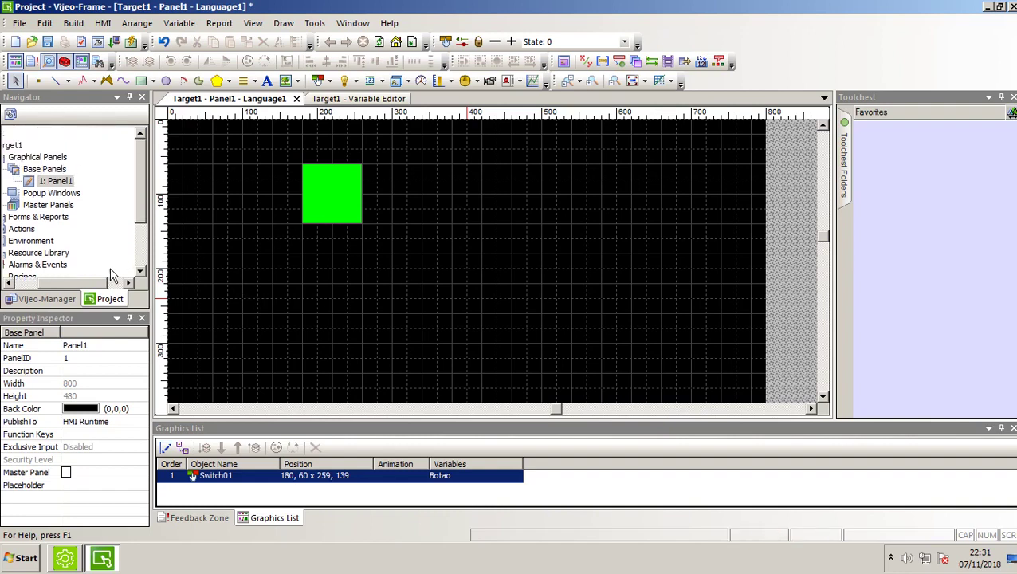
left_click_drag(87, 286, 62, 287)
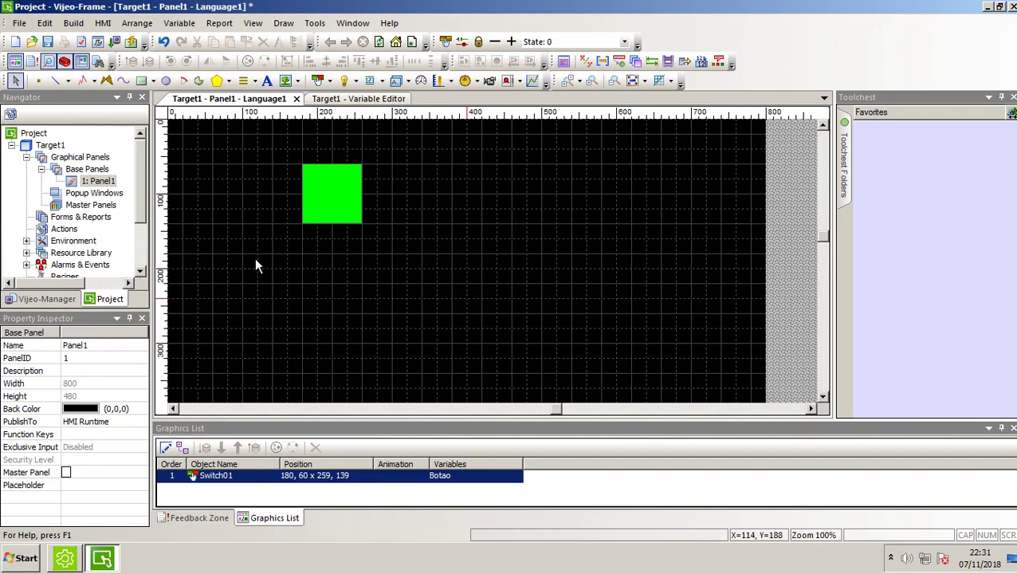
right_click(51, 150)
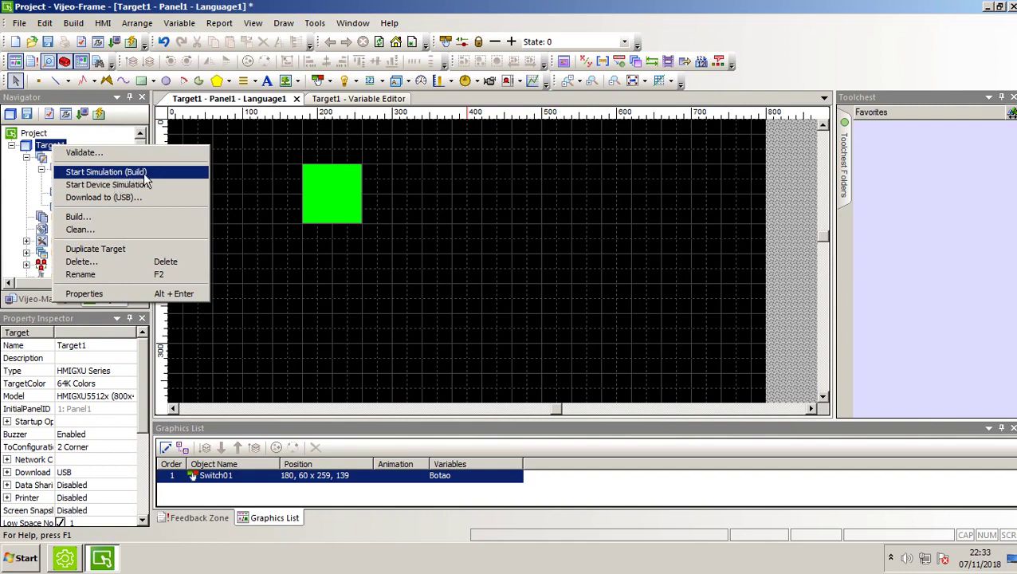
left_click(150, 180)
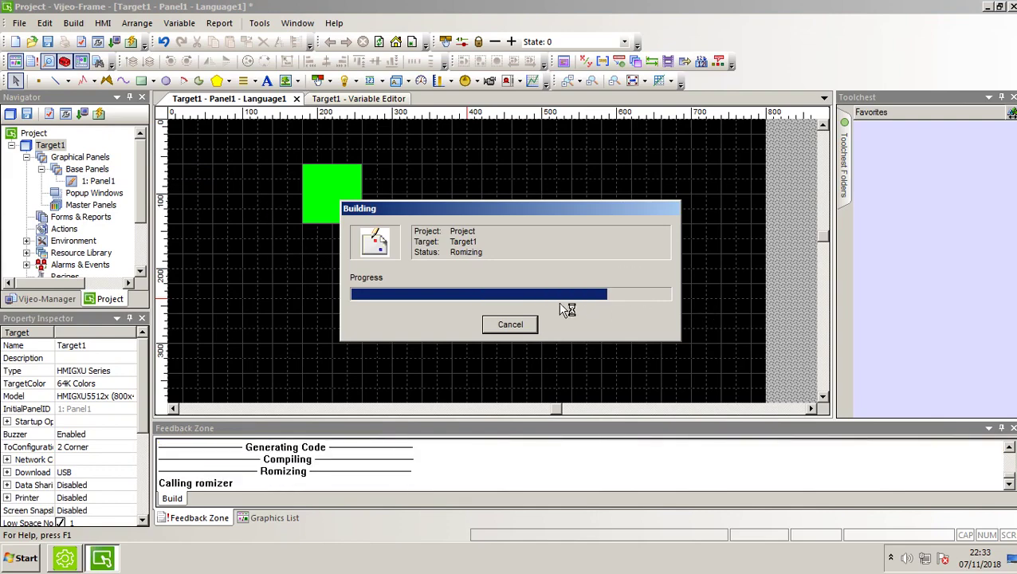
Step: Switch to SoMachine Basic and allow HMI Runtime through the Windows firewall on private networks
left_click(76, 561)
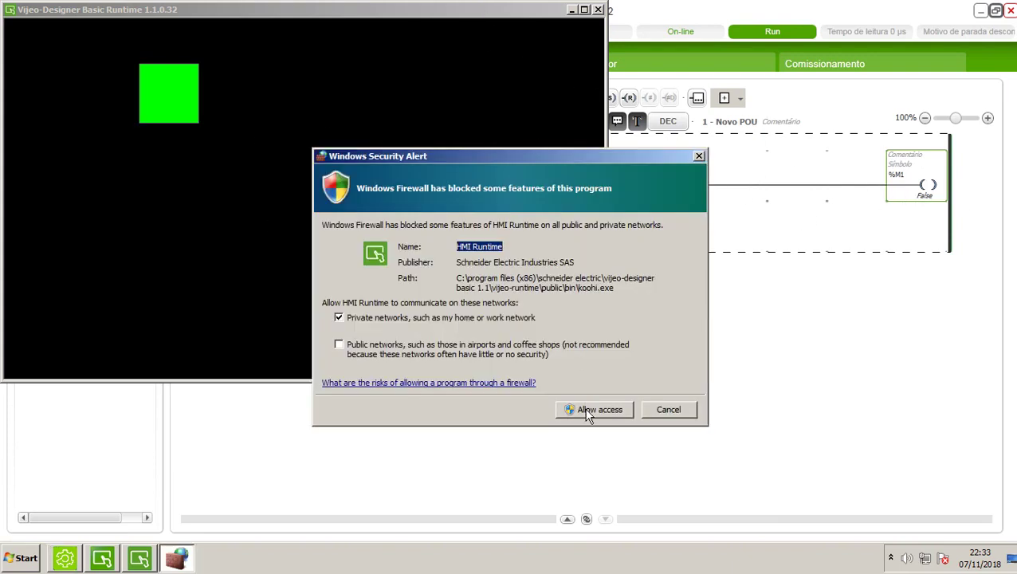
left_click(584, 410)
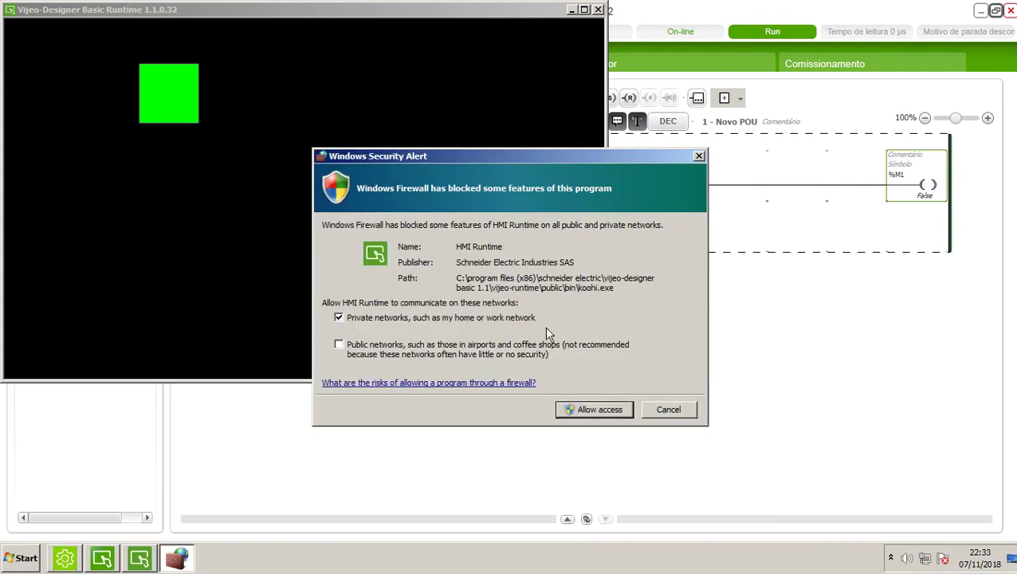
left_click(599, 409)
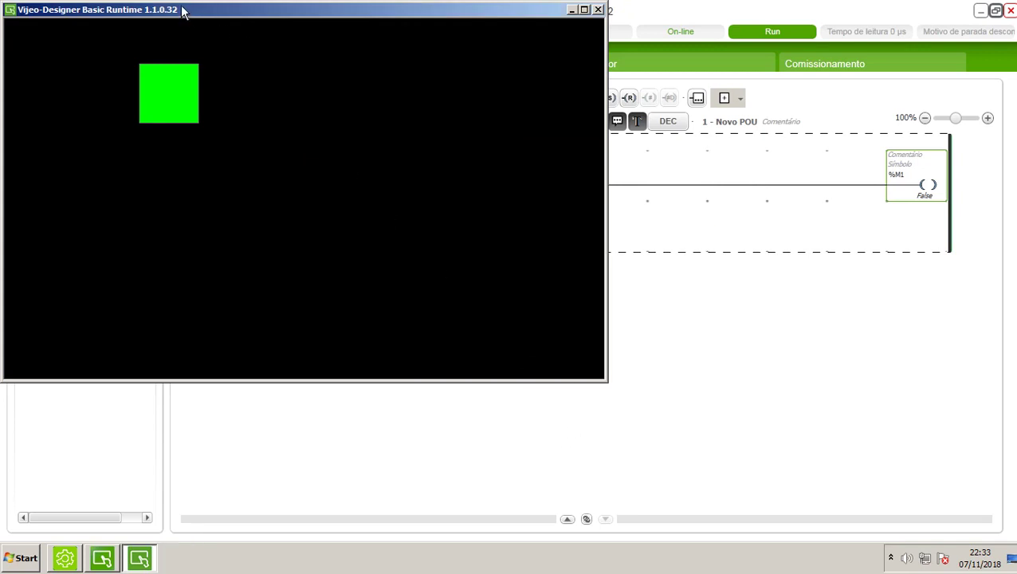
Step: Place the runtime window beside the ladder rung, toggle the green switch on and off to test %M0, and close the runtime
left_click_drag(183, 10, 430, 300)
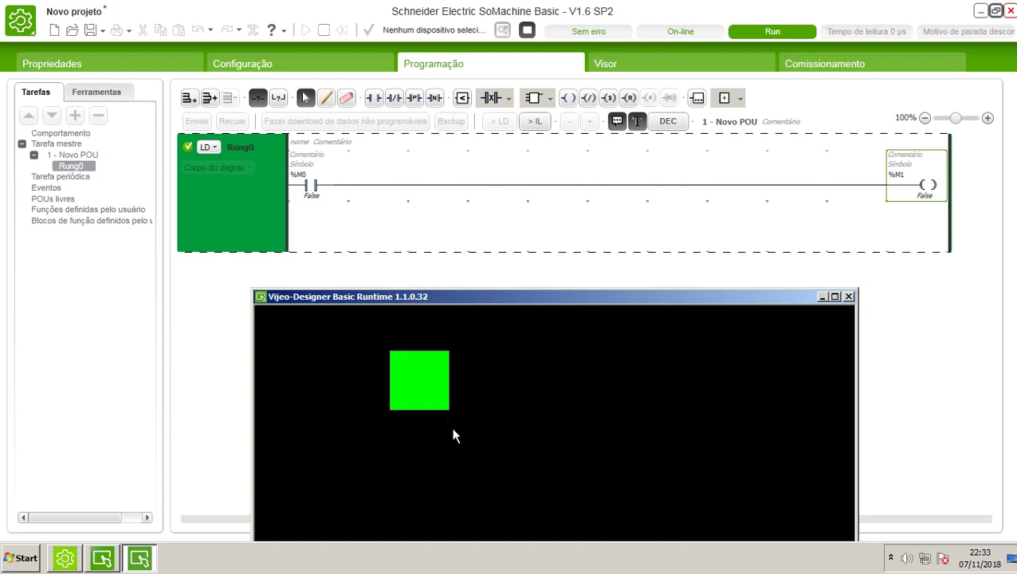
left_click(426, 387)
mouse_move(311, 189)
left_click_drag(459, 300, 440, 293)
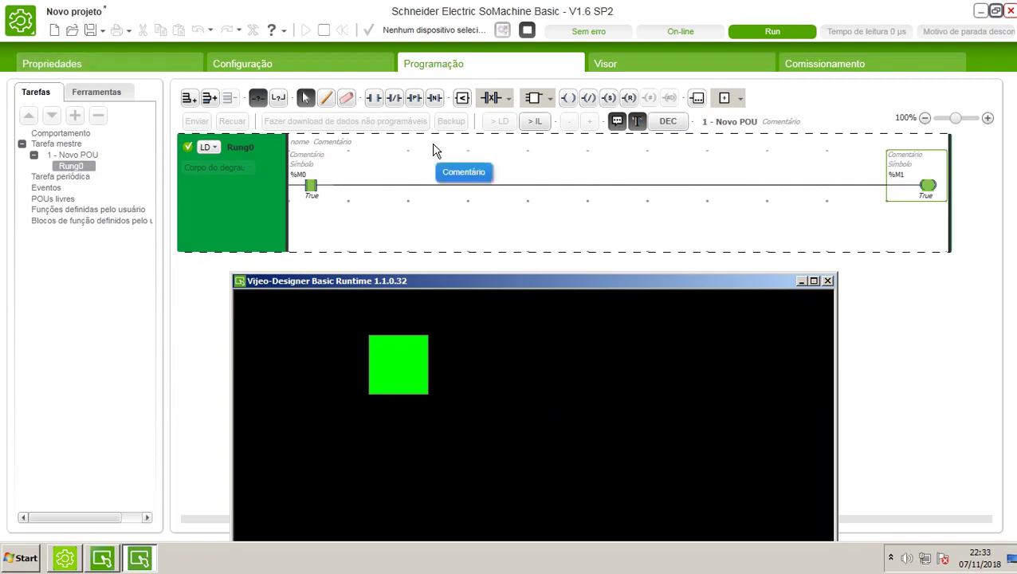
left_click(400, 376)
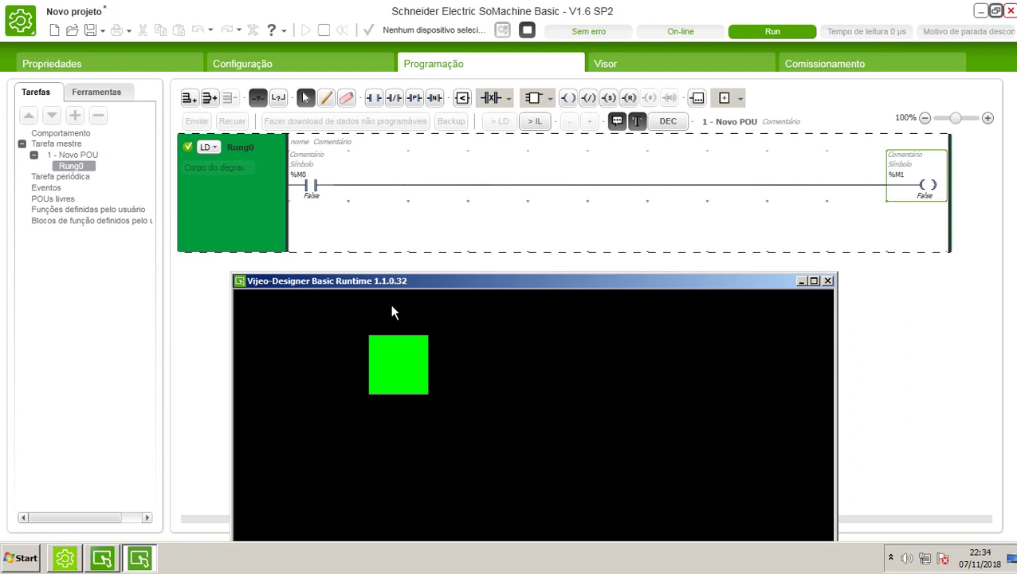
left_click_drag(395, 284, 558, 92)
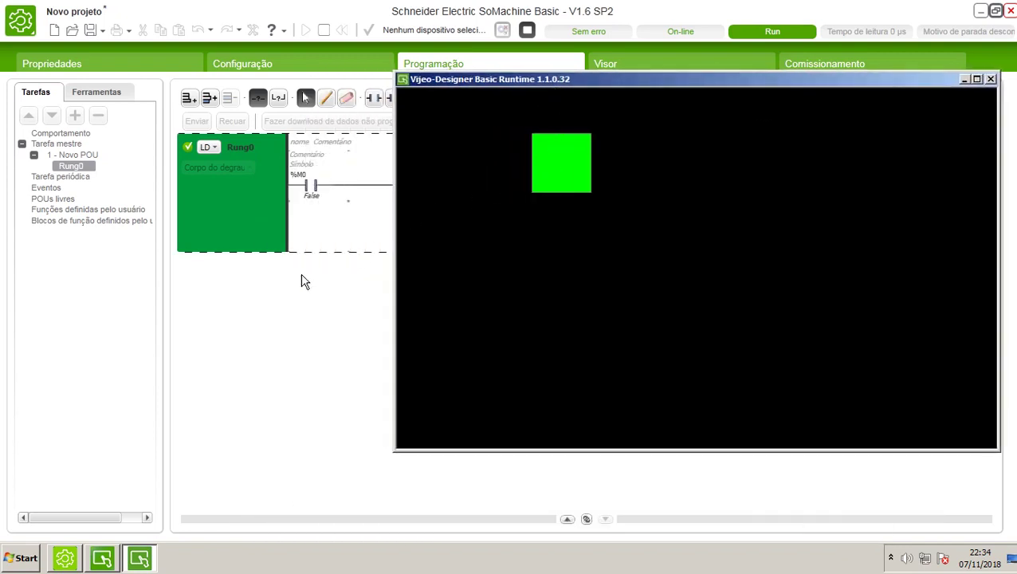
left_click_drag(612, 83, 534, 84)
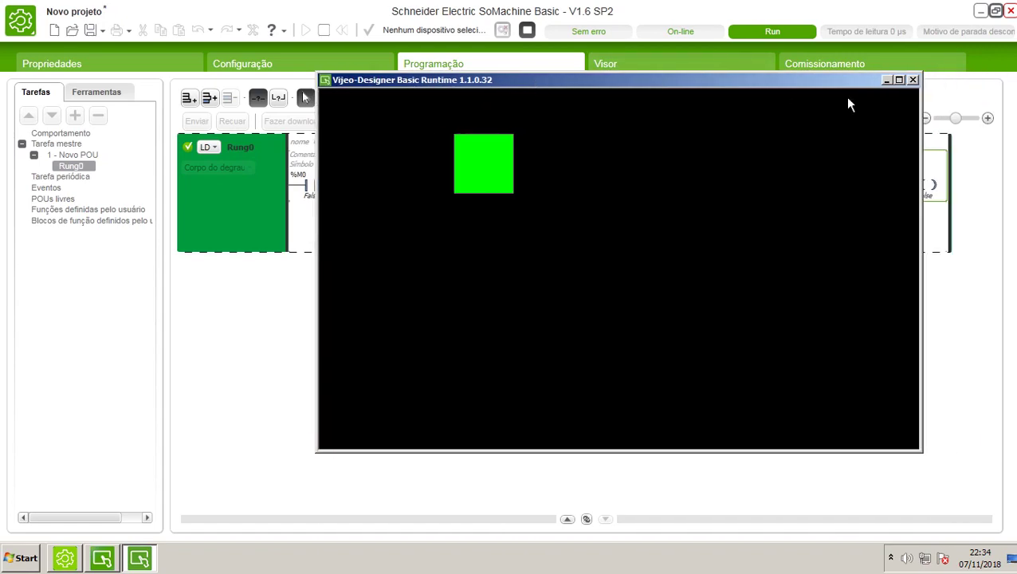
left_click(912, 81)
Step: Switch to Vijeo Designer Basic and draw an 80 by 80 lamp on Panel1, level with the switch at left 400
left_click(102, 557)
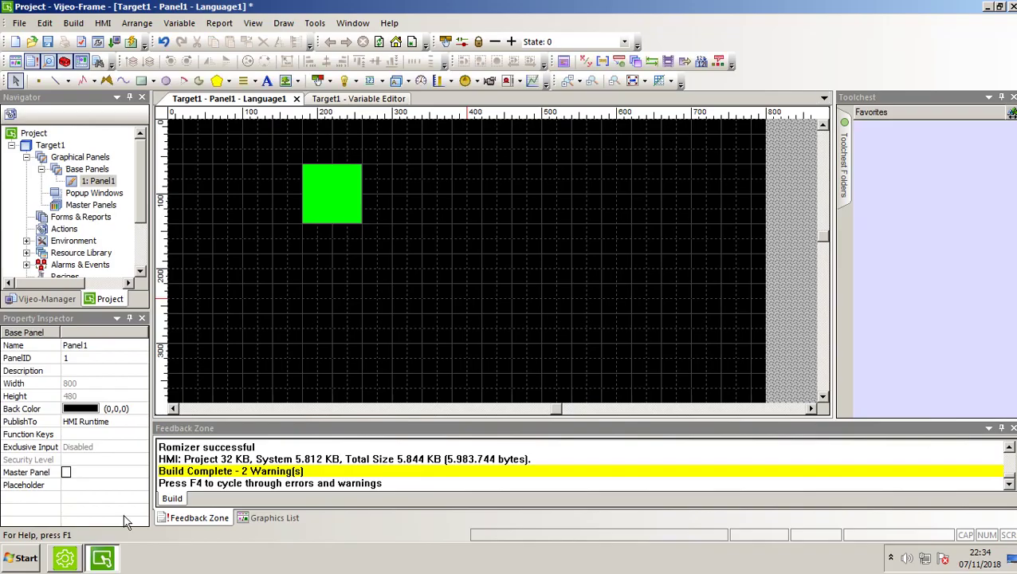
left_click(332, 191)
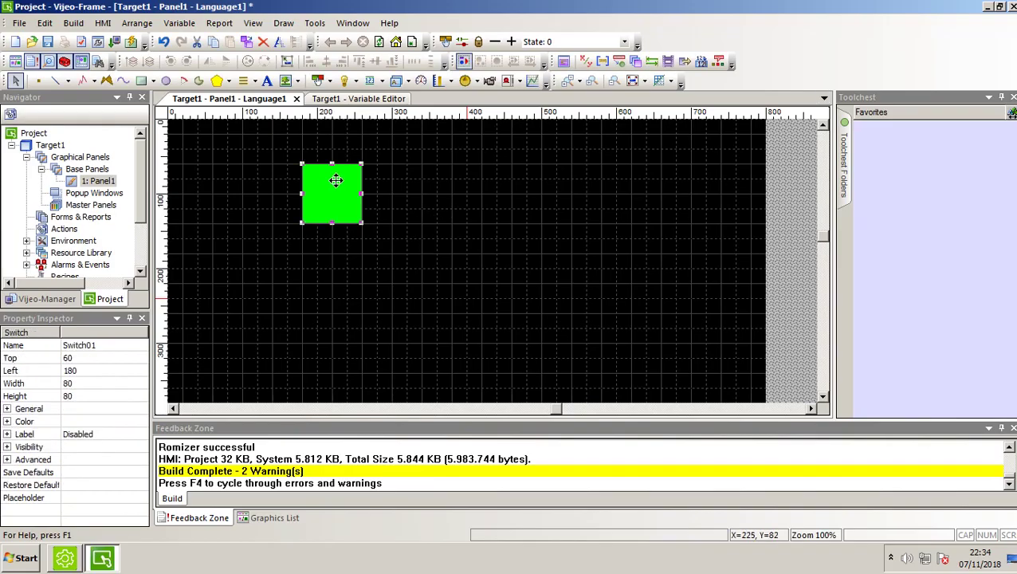
left_click(344, 81)
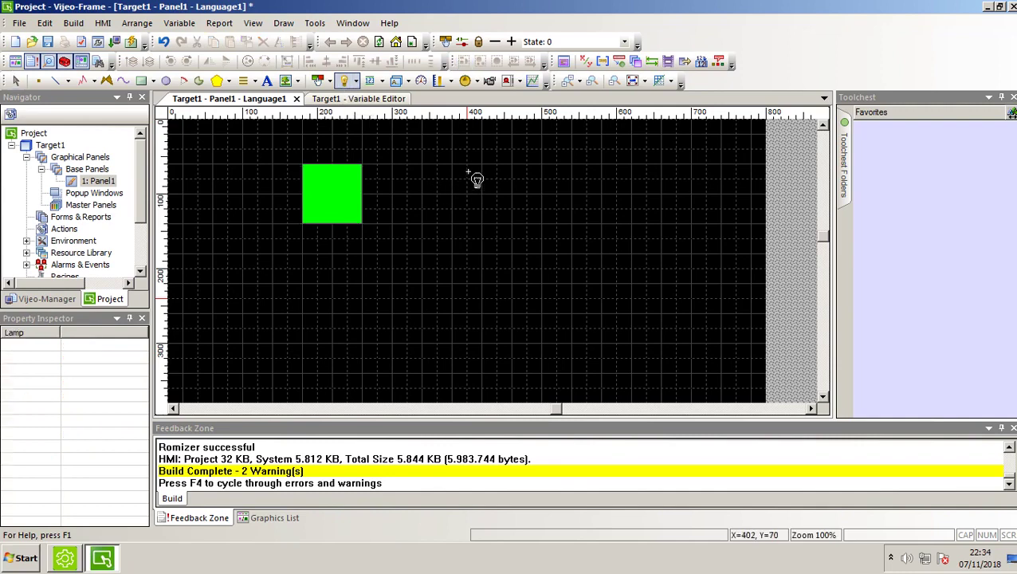
left_click_drag(466, 165, 525, 221)
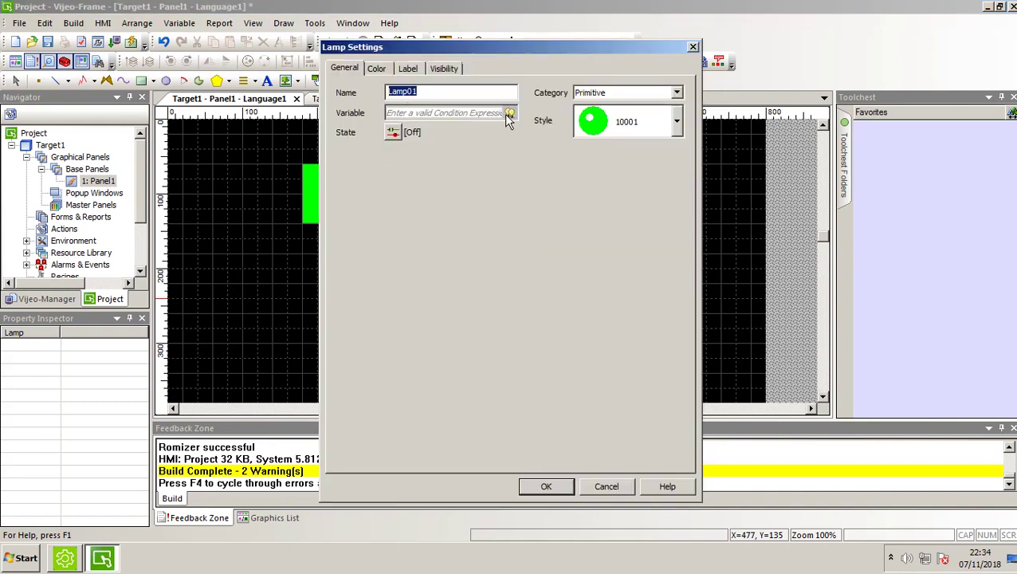
Step: Create an external BOOL variable named Status for the lamp in the Somachine scan group, with device address %M1
left_click(507, 117)
left_click(528, 207)
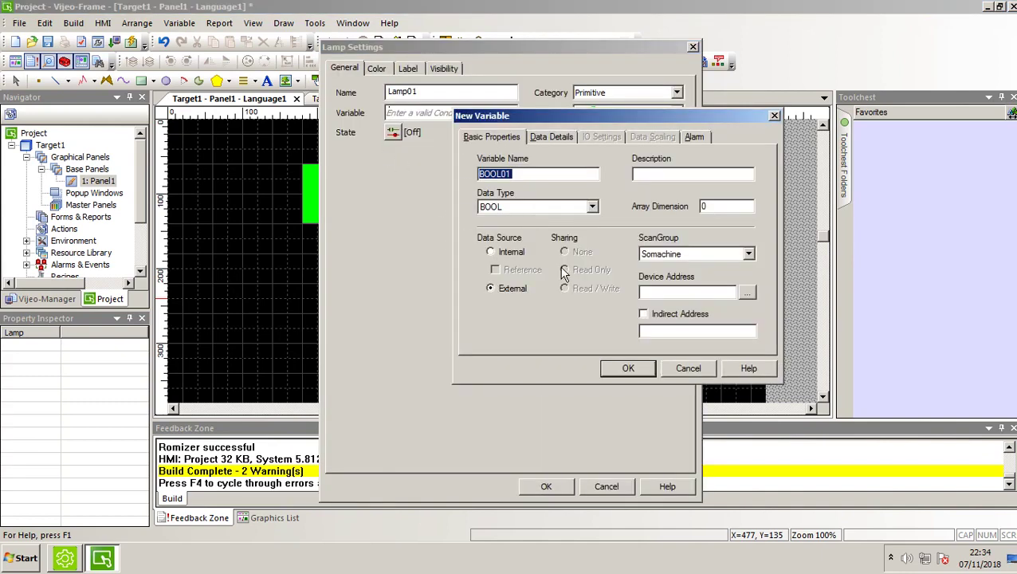
type("Status")
left_click(747, 293)
double_click(620, 227)
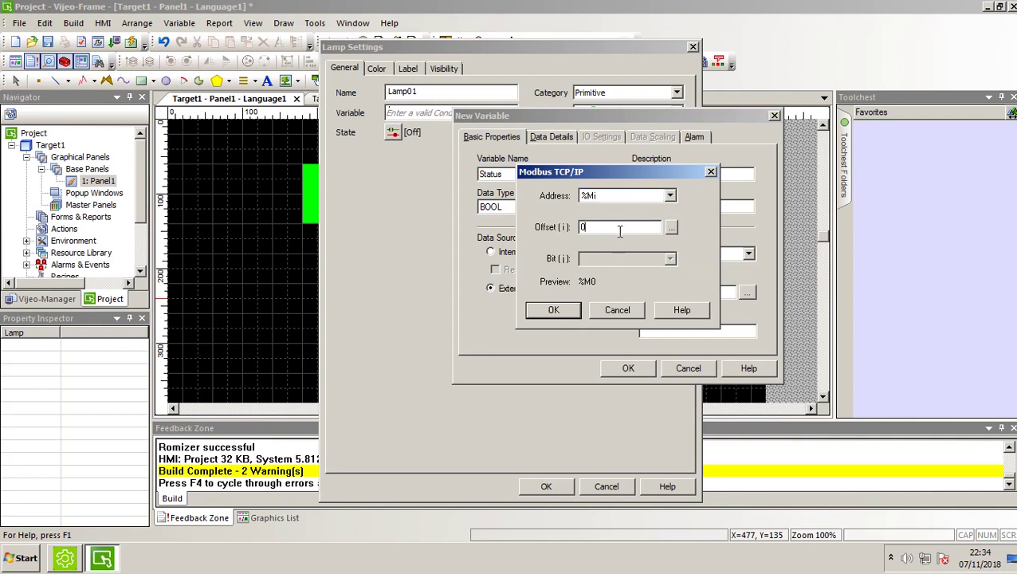
type("1")
left_click(553, 310)
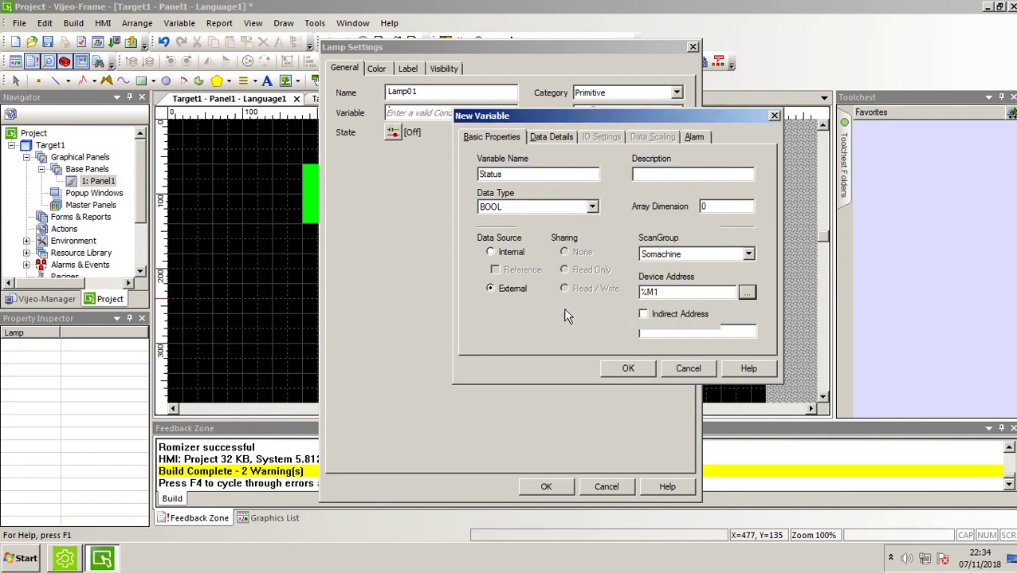
left_click(628, 368)
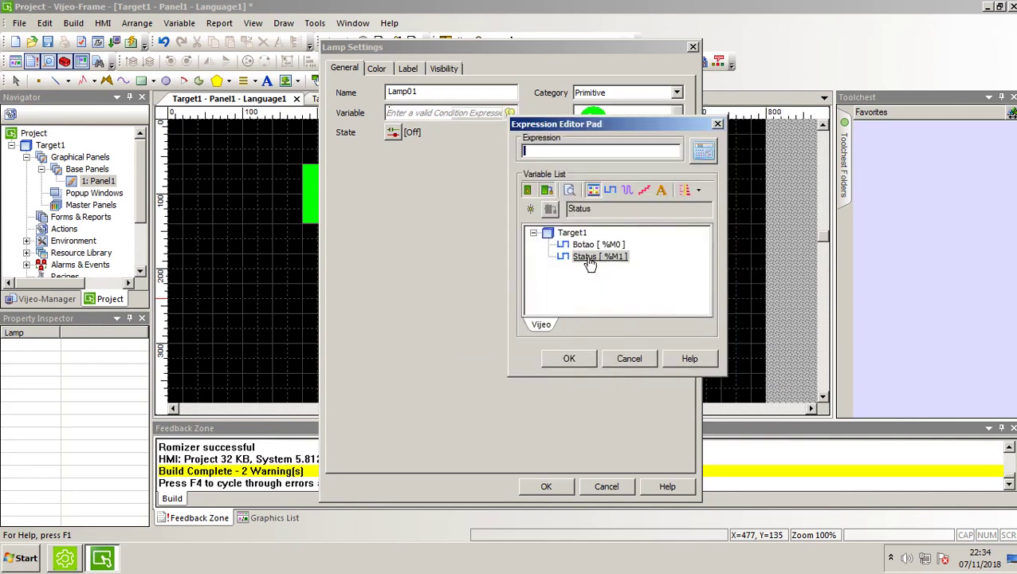
Step: Assign the Status variable to the lamp and confirm the lamp settings with the Primitive 10001 style
double_click(596, 256)
left_click(569, 359)
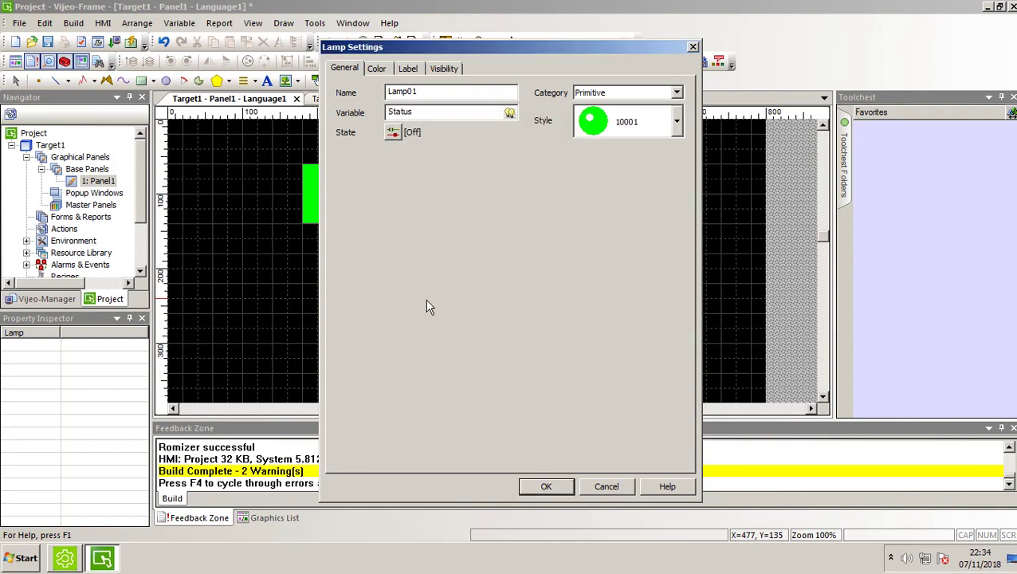
left_click(546, 487)
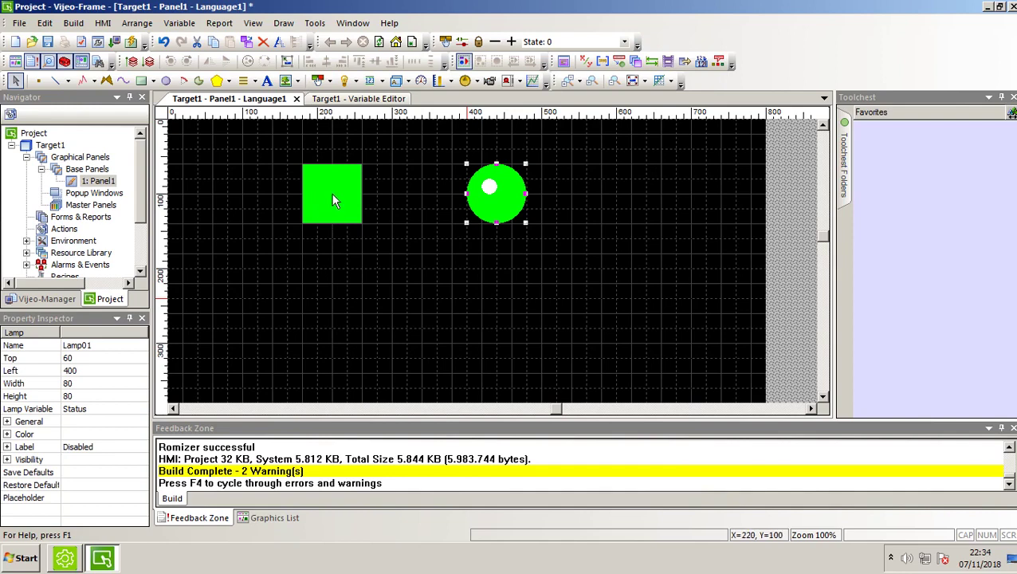
Step: Switch to SoMachine Basic and examine the %M0 contact and %M1 coil in Rung0
left_click(66, 558)
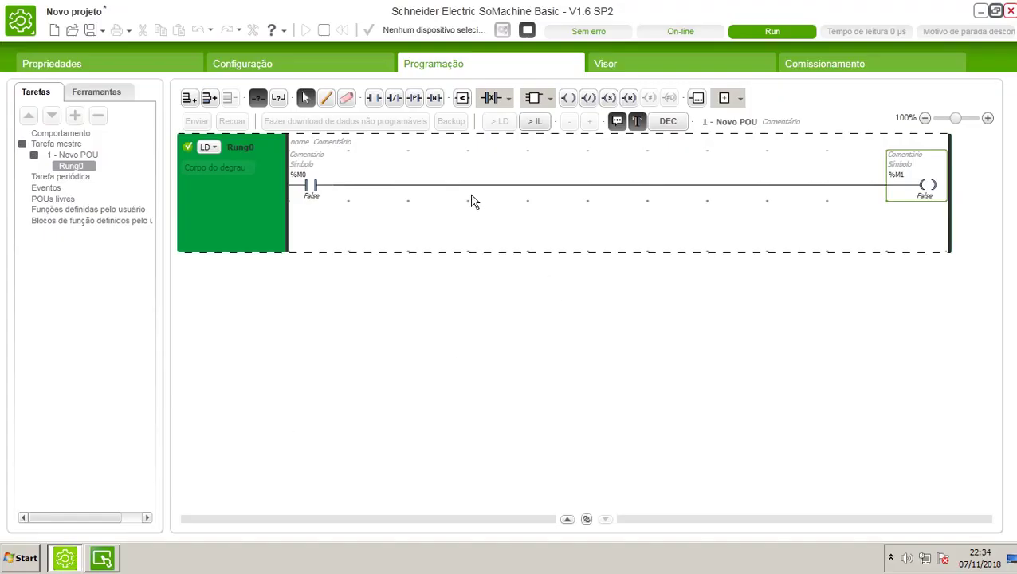
left_click(313, 182)
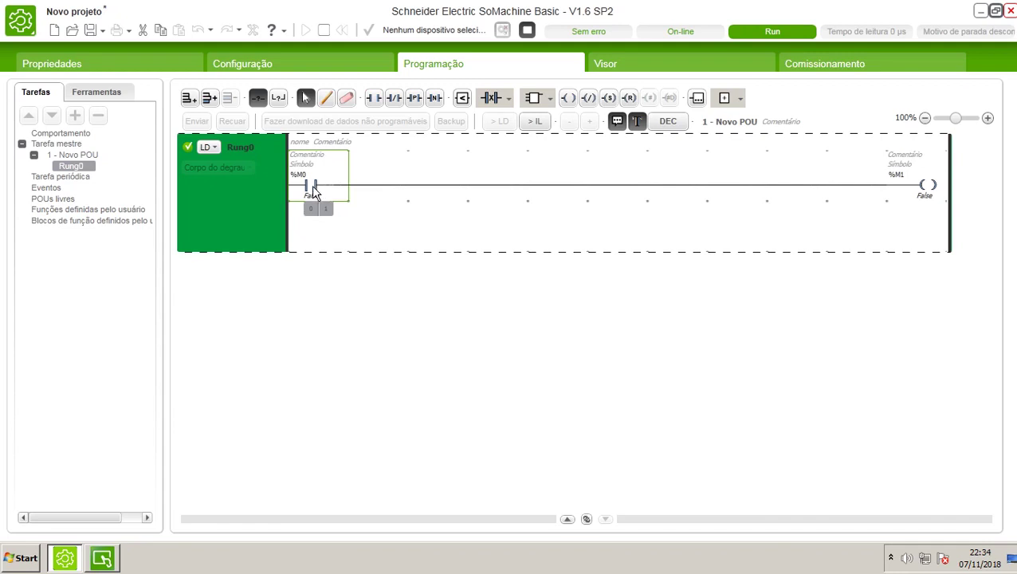
left_click(928, 188)
mouse_move(319, 198)
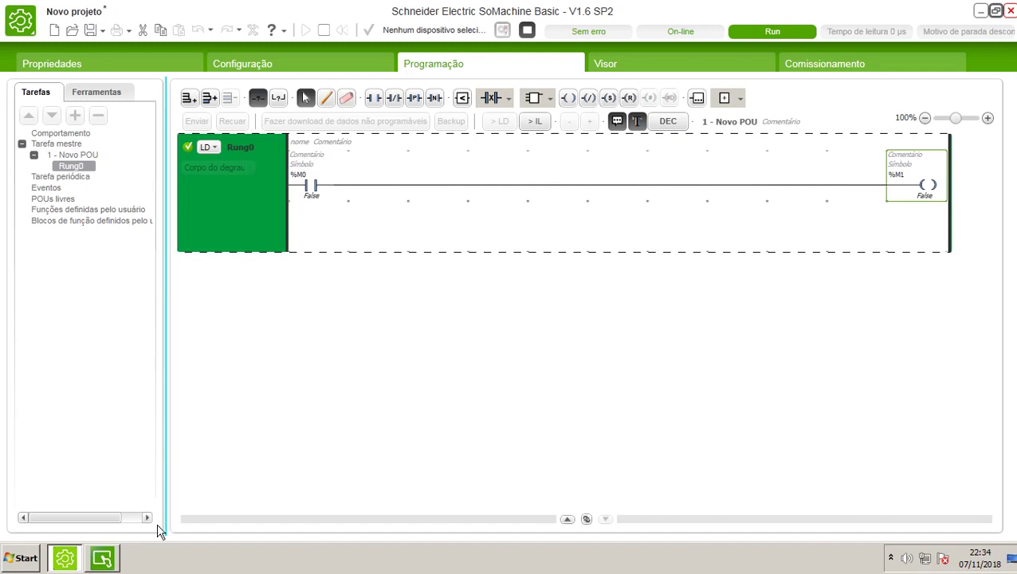
Step: Switch back to Vijeo Designer Basic and start the Target1 simulation with a new build including the lamp
left_click(110, 560)
left_click(236, 255)
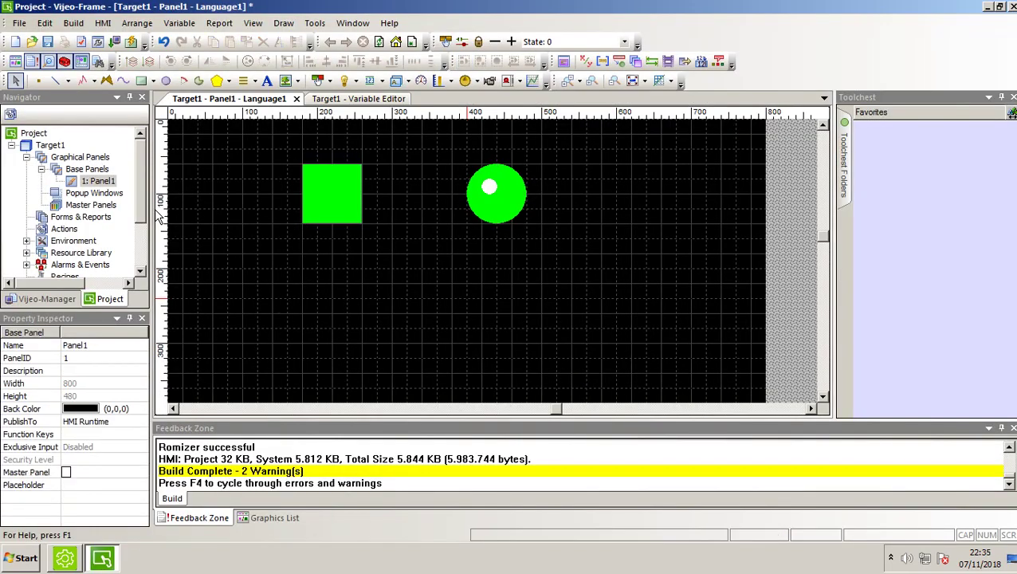
right_click(54, 148)
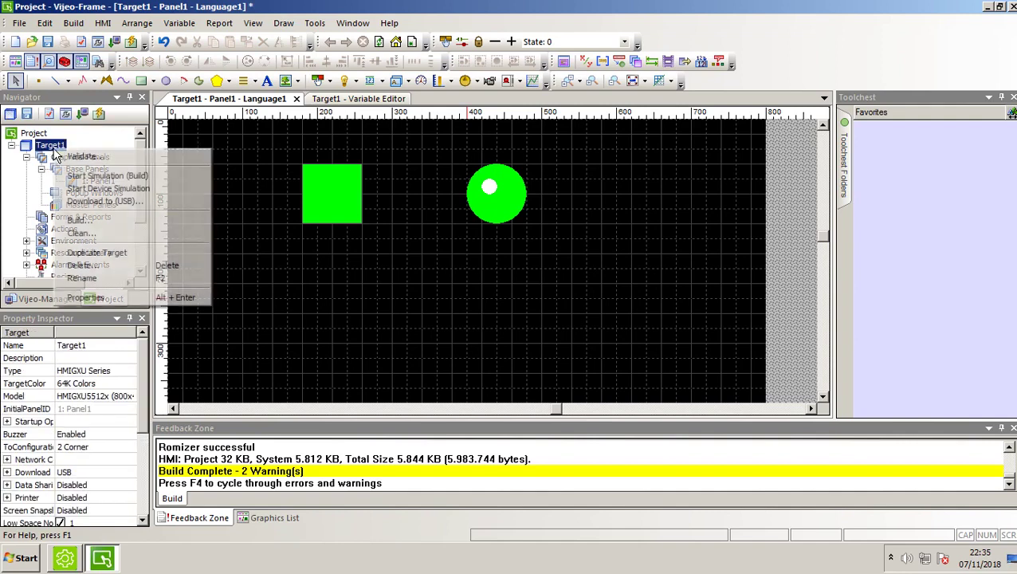
left_click(116, 175)
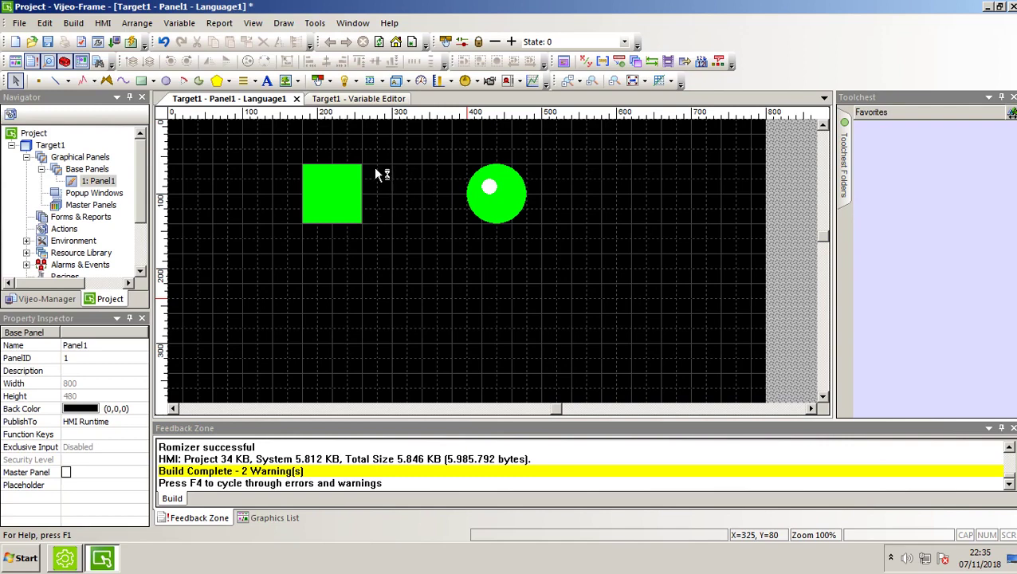
Step: Place the runtime window below the SoMachine Basic rung, toggle the switch to test the lamp against %M1, and close the runtime
left_click_drag(82, 7, 346, 83)
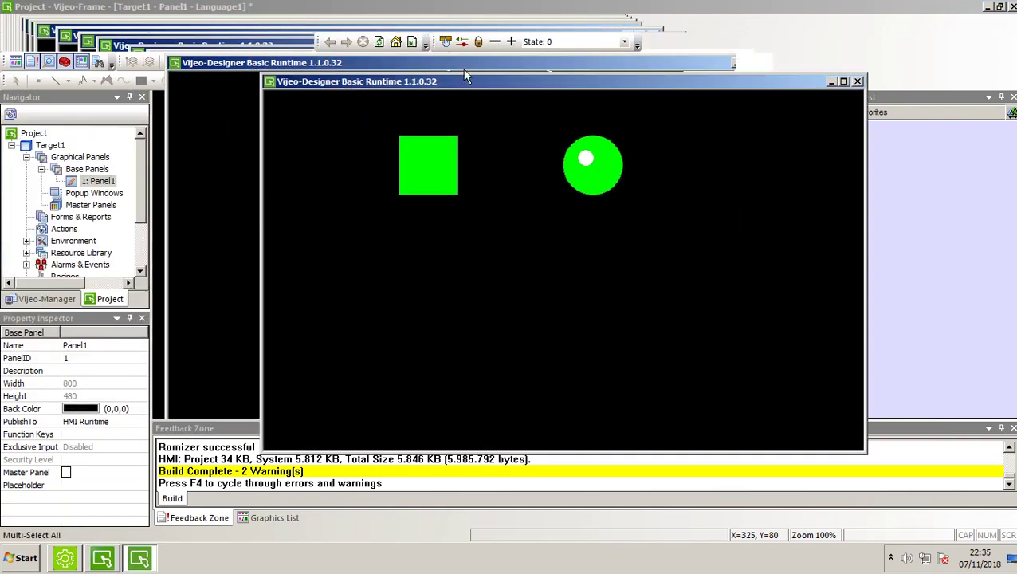
left_click(987, 8)
left_click_drag(570, 82, 564, 316)
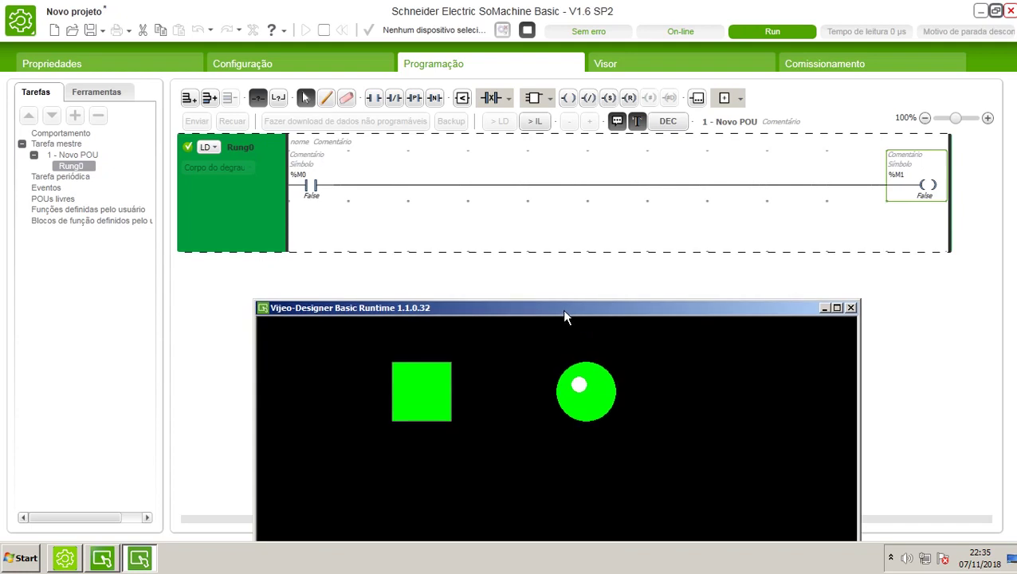
left_click(427, 394)
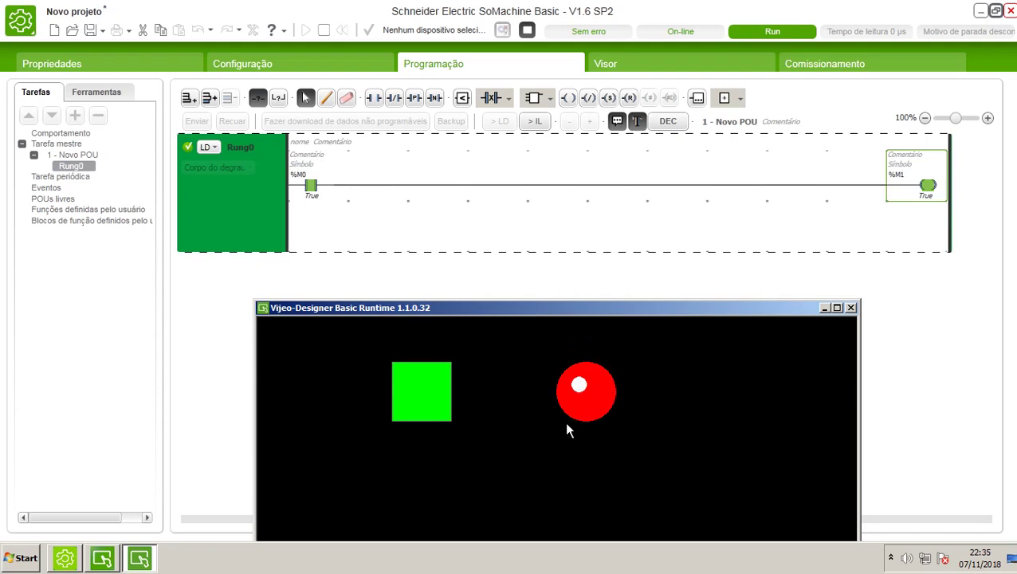
mouse_move(934, 172)
left_click(418, 391)
left_click_drag(490, 311, 536, 274)
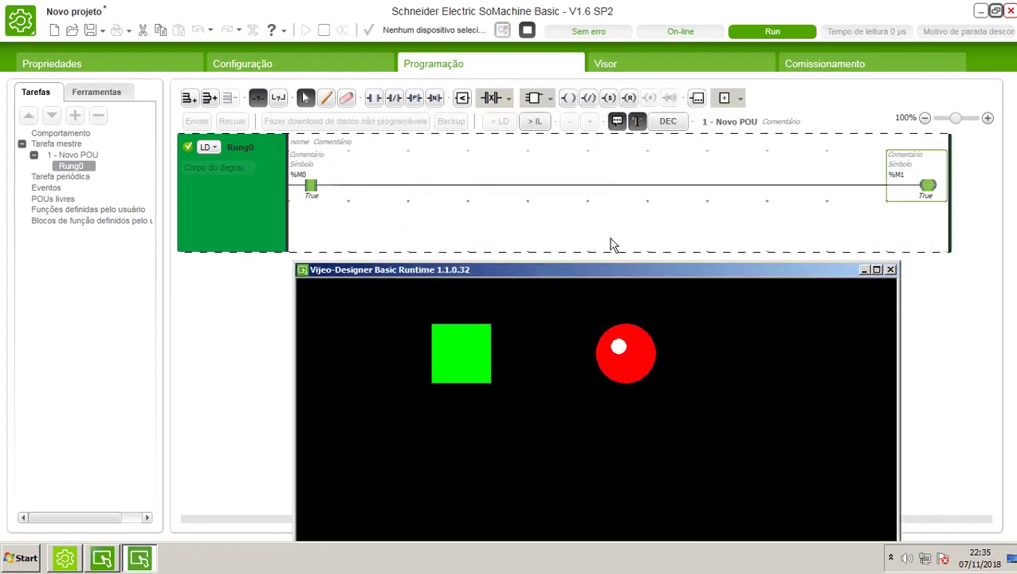
left_click_drag(630, 278, 590, 142)
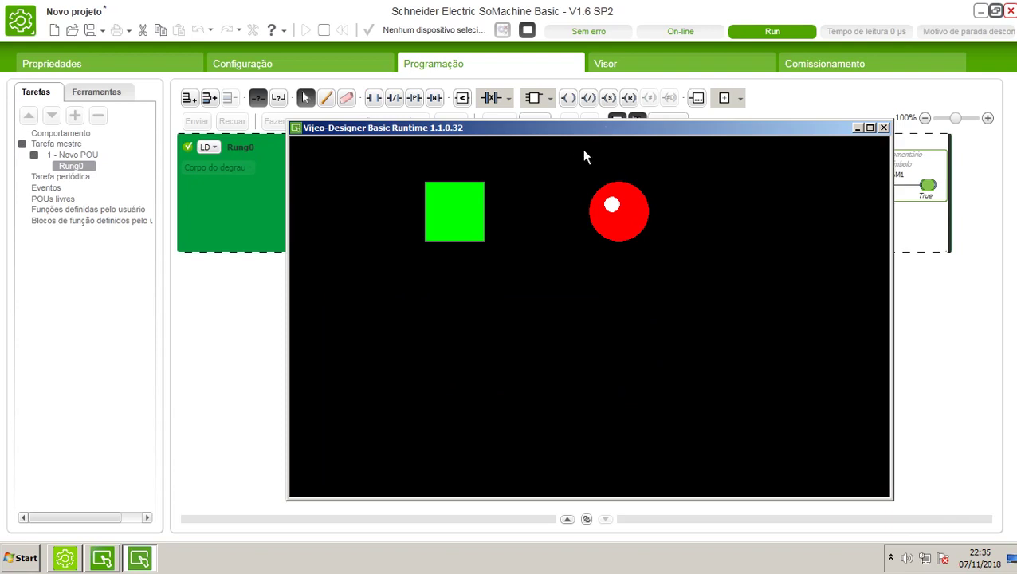
left_click(883, 128)
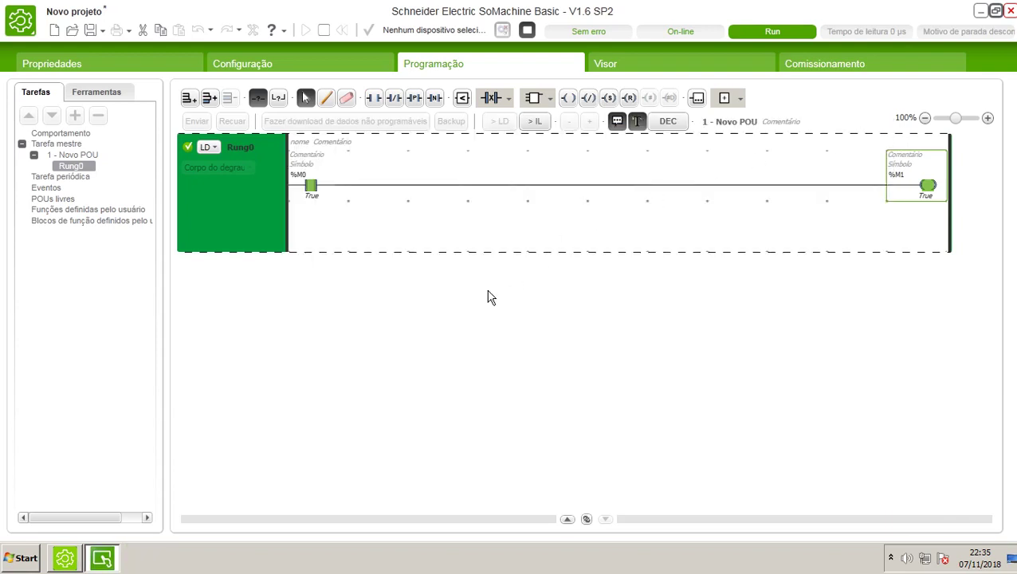